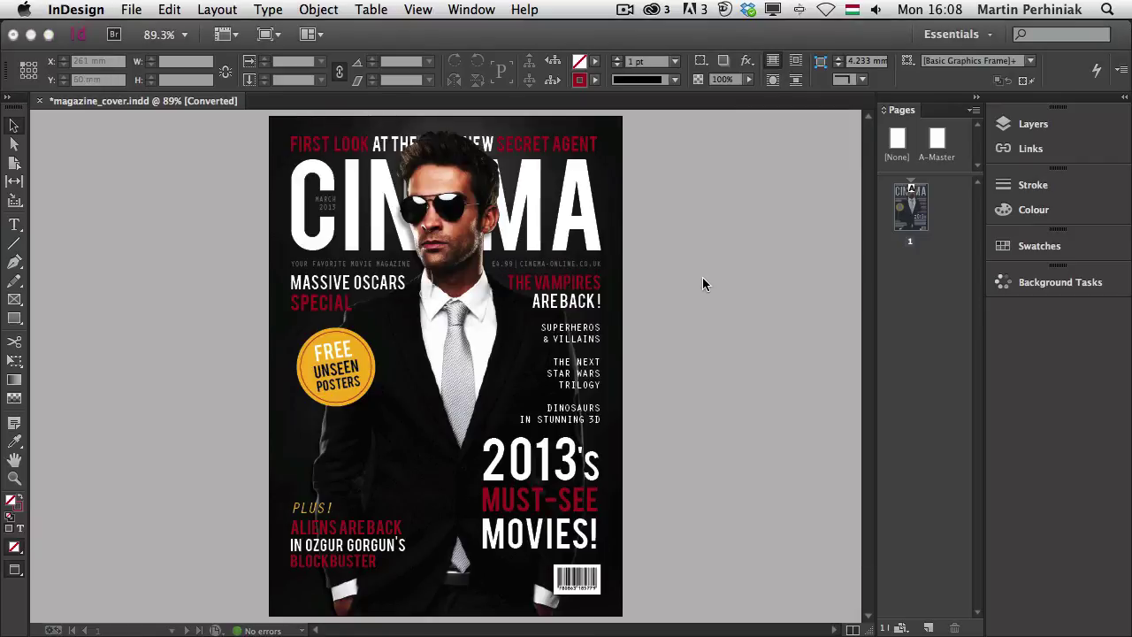
- Open the Typekit font library in Chrome from the Creative Cloud Fonts panel
click(655, 10)
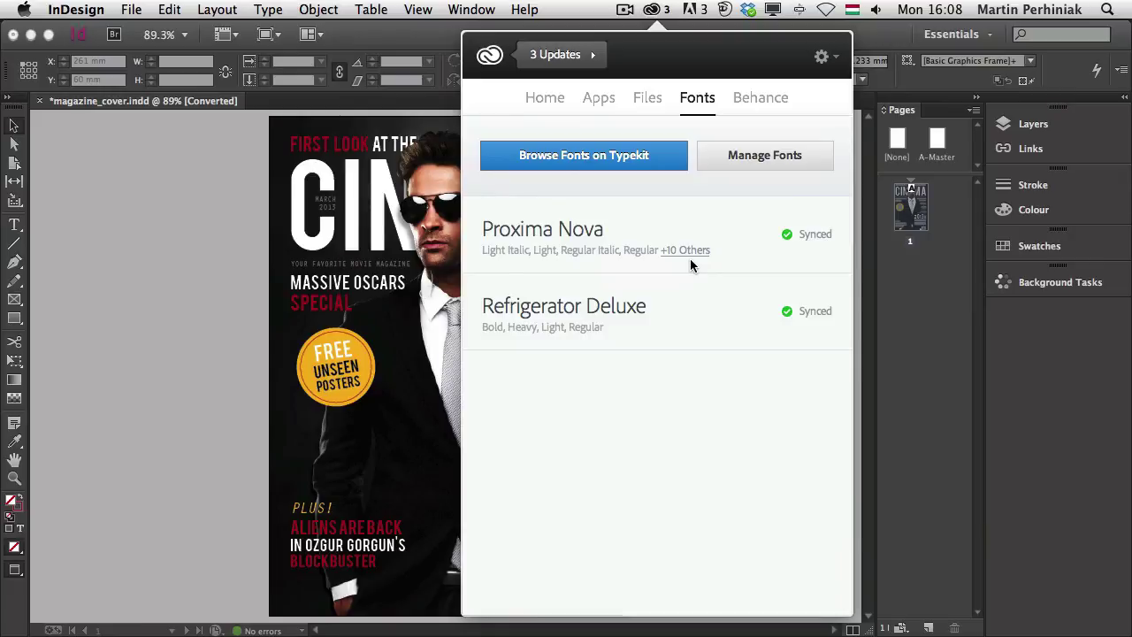
click(574, 156)
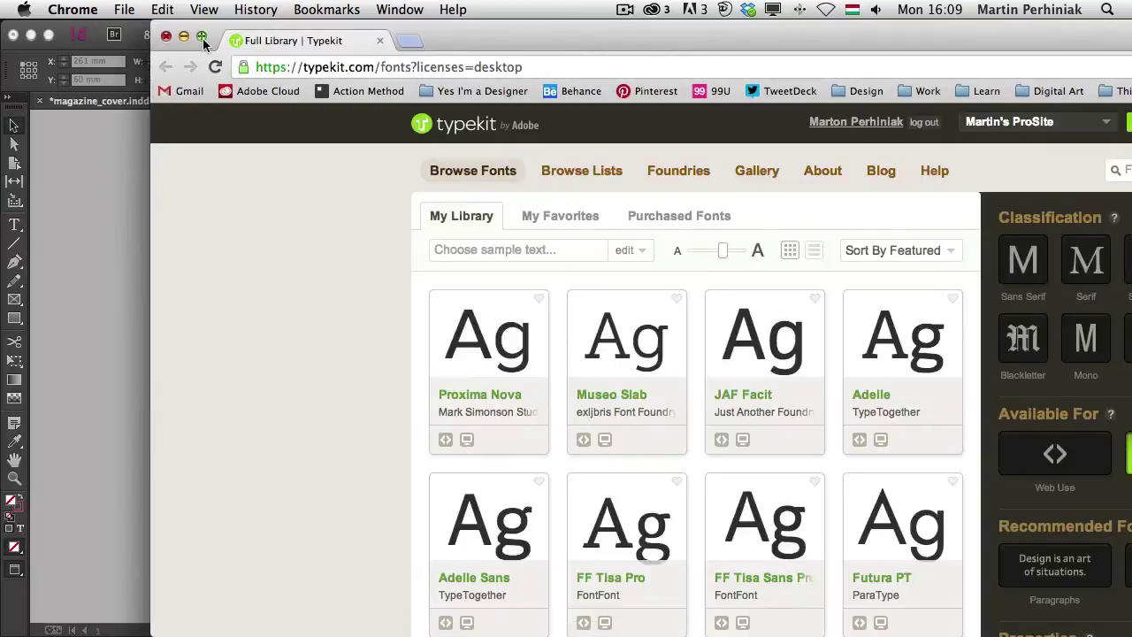
- Maximise the Chrome window showing Typekit's Full Library page
click(203, 36)
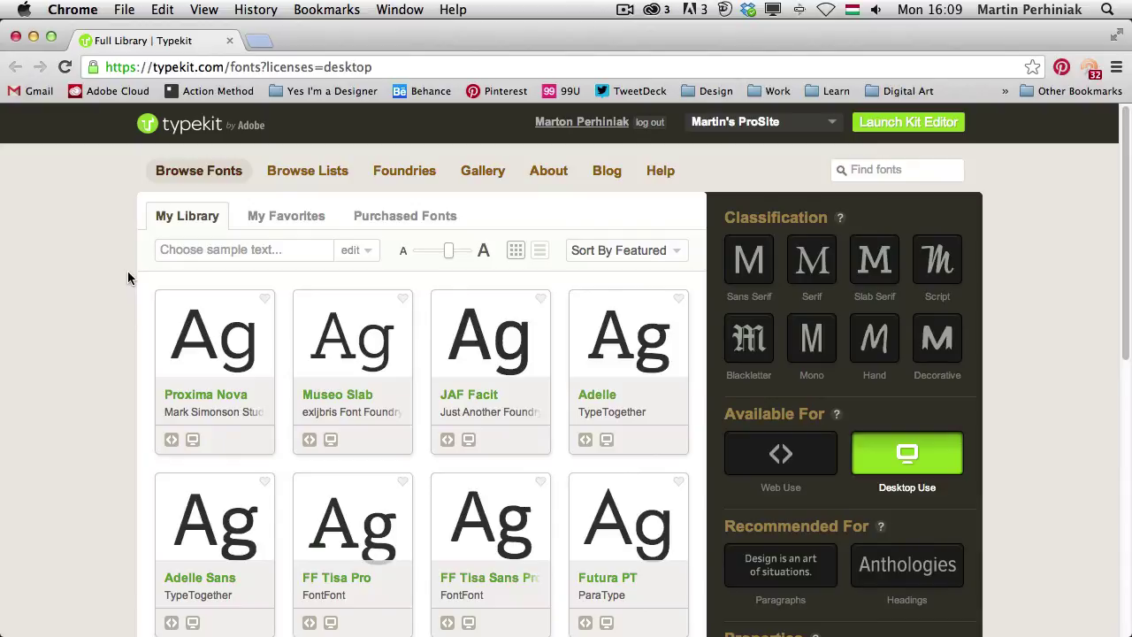
- Select the FREE UNSEEN POSTERS badge on the InDesign cover, then return to Typekit
key(super+Tab)
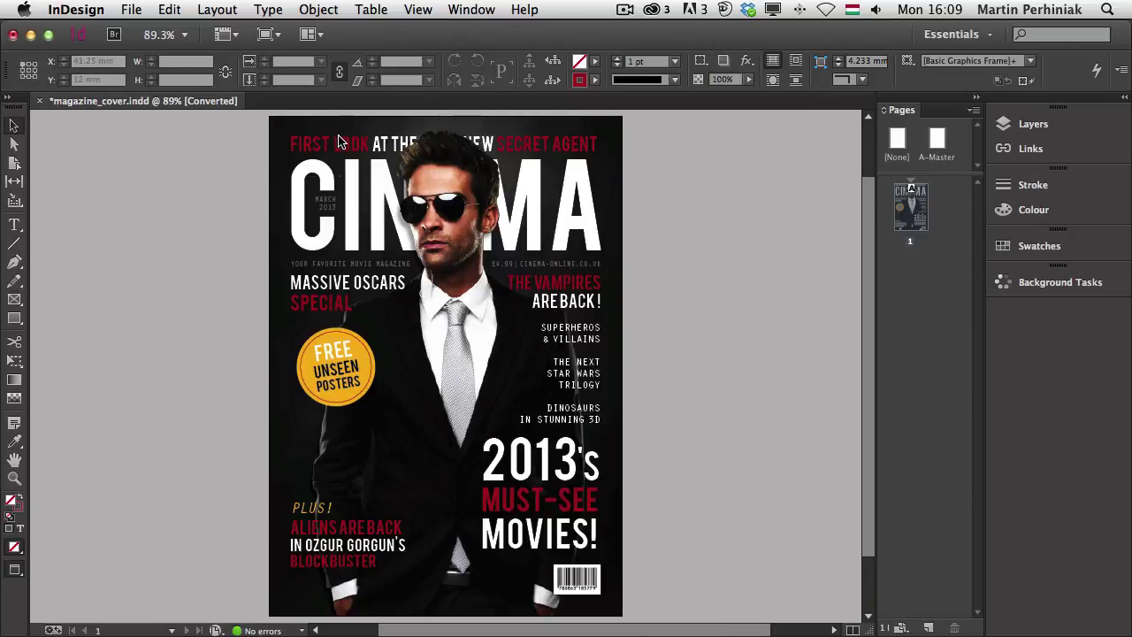
click(341, 369)
click(341, 370)
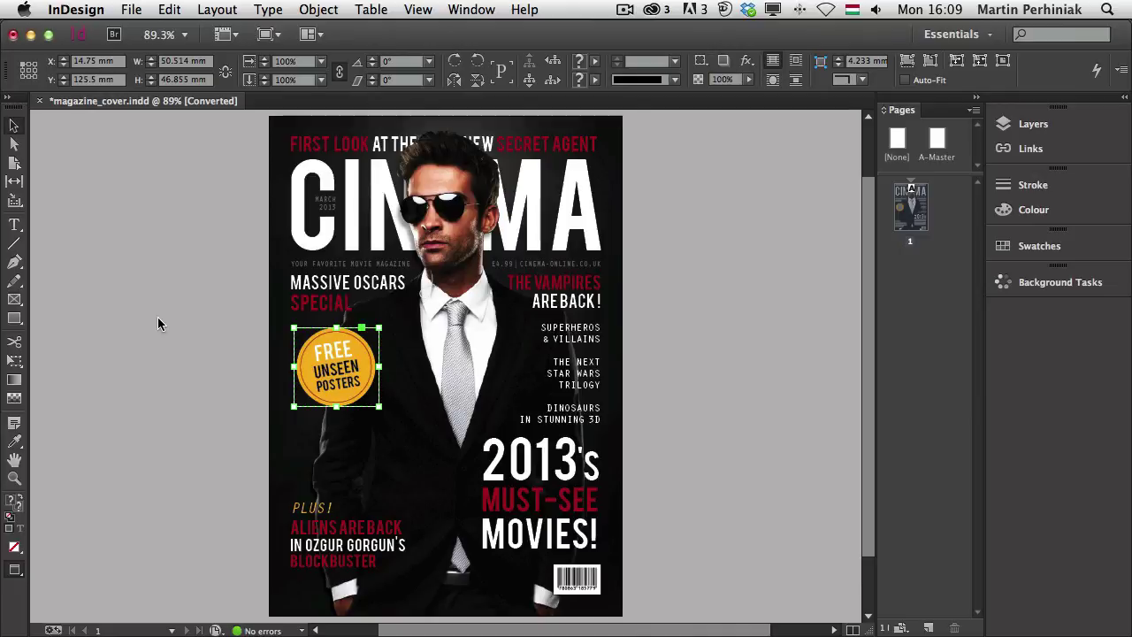
key(super+Tab)
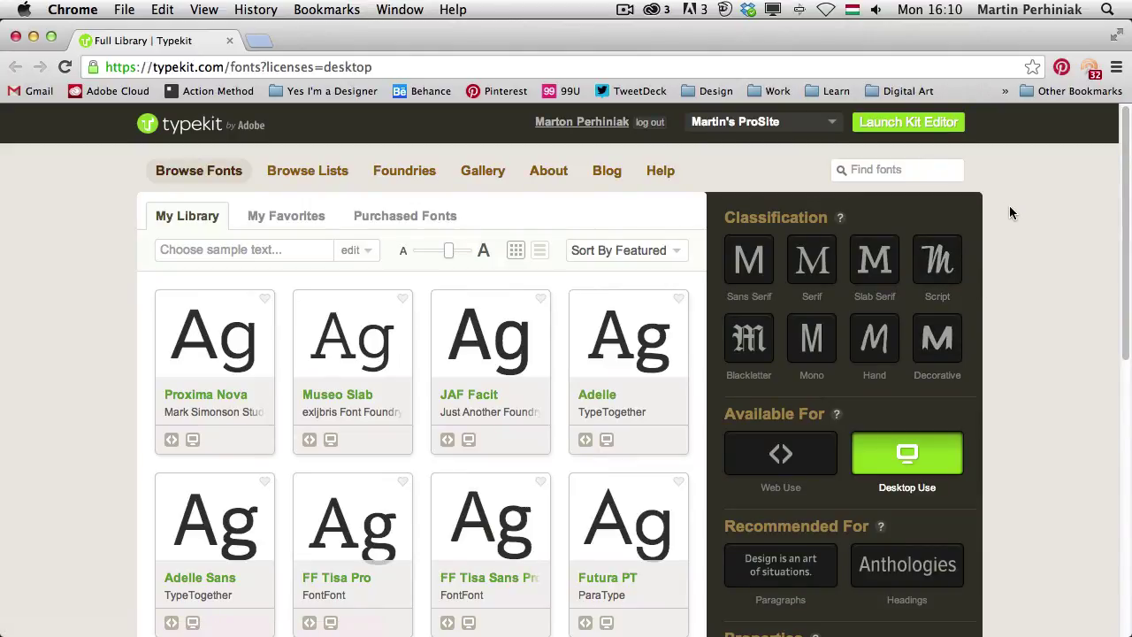
- Preview fonts with sample text 'Free Unseen Posters' in list view, shrunk to fit
click(220, 256)
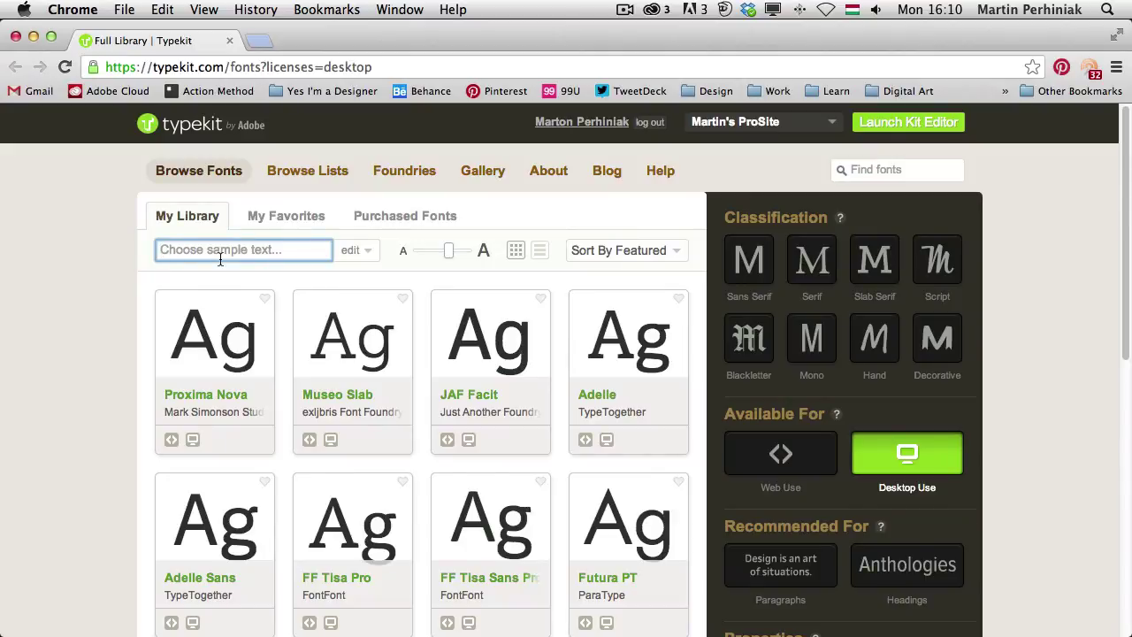
text(I)
key(BackSpace)
key(super+Tab)
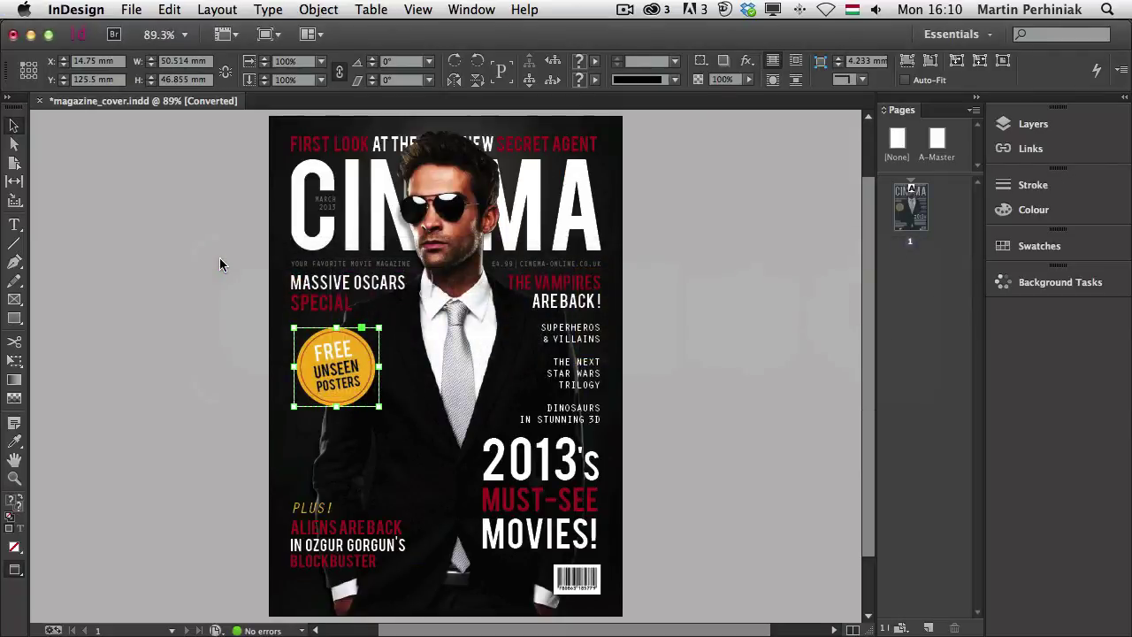
key(super+Tab)
text(Free)
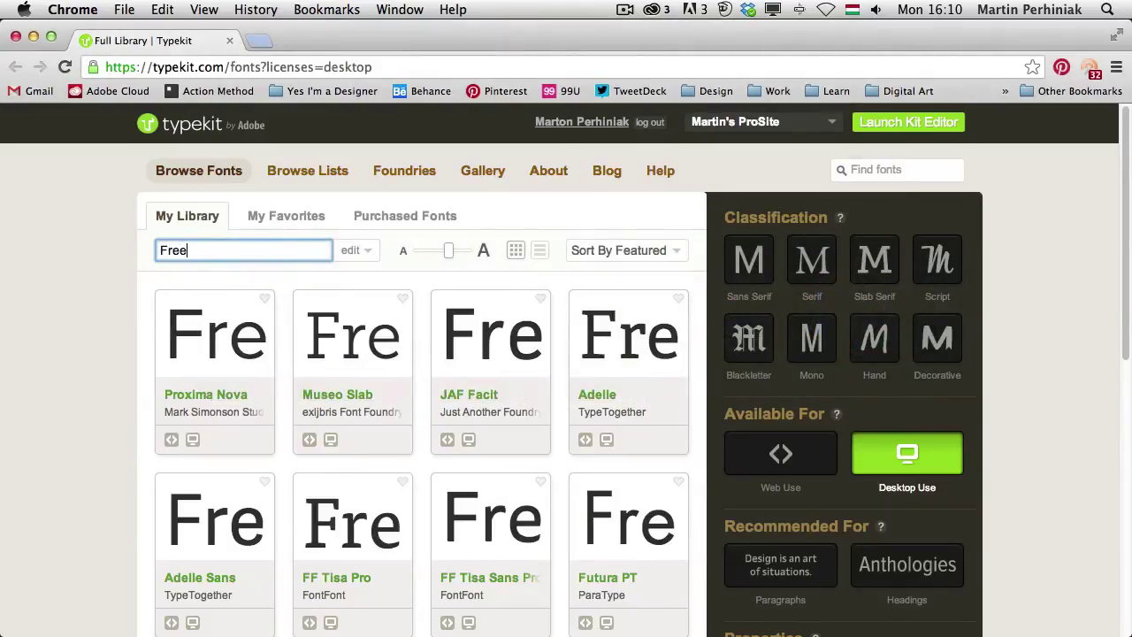
text( Unsee)
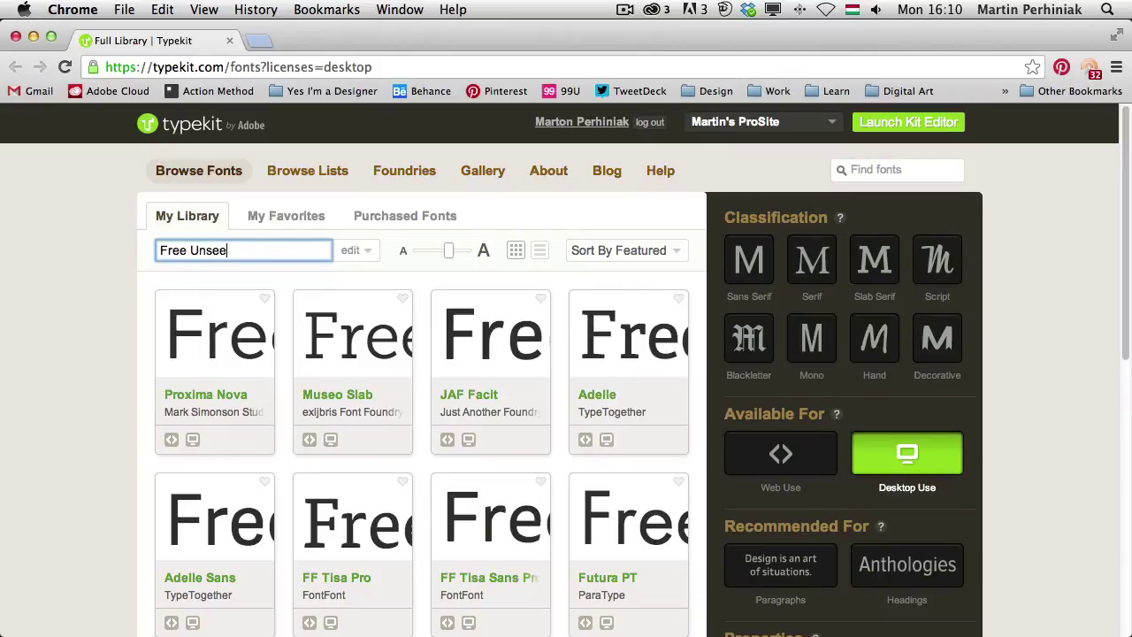
text(n Posters)
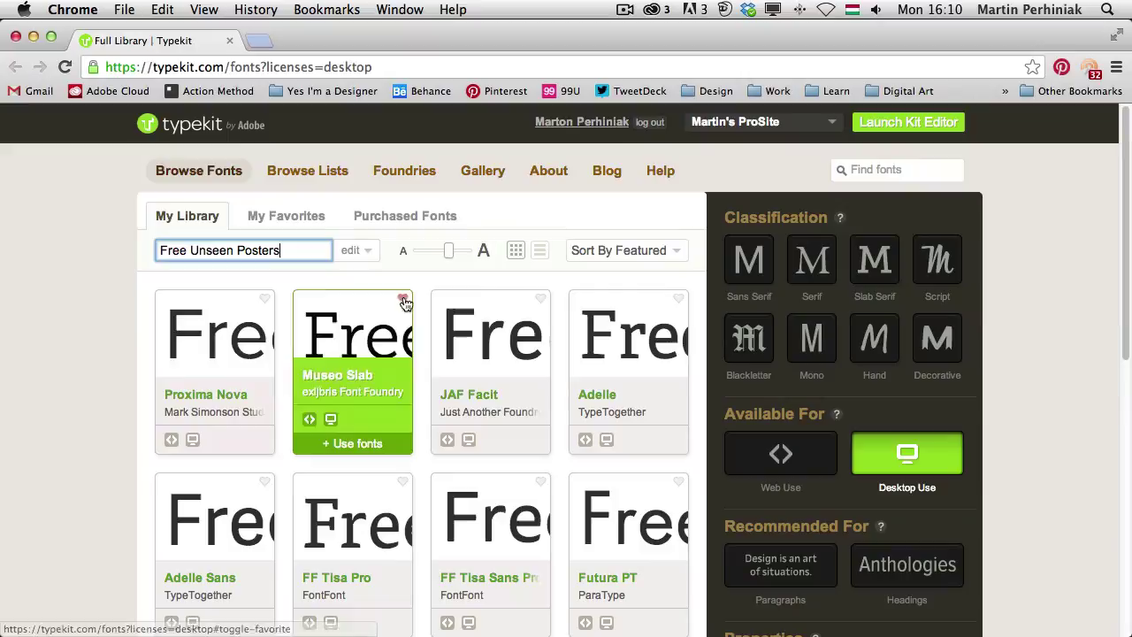
click(540, 250)
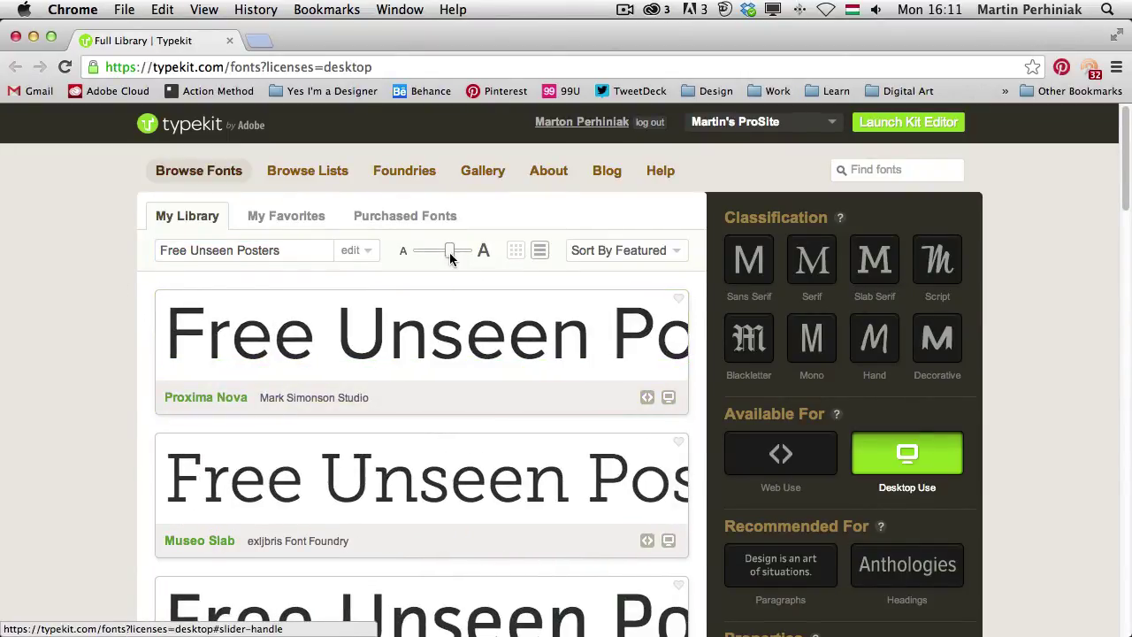
drag(449, 252, 436, 255)
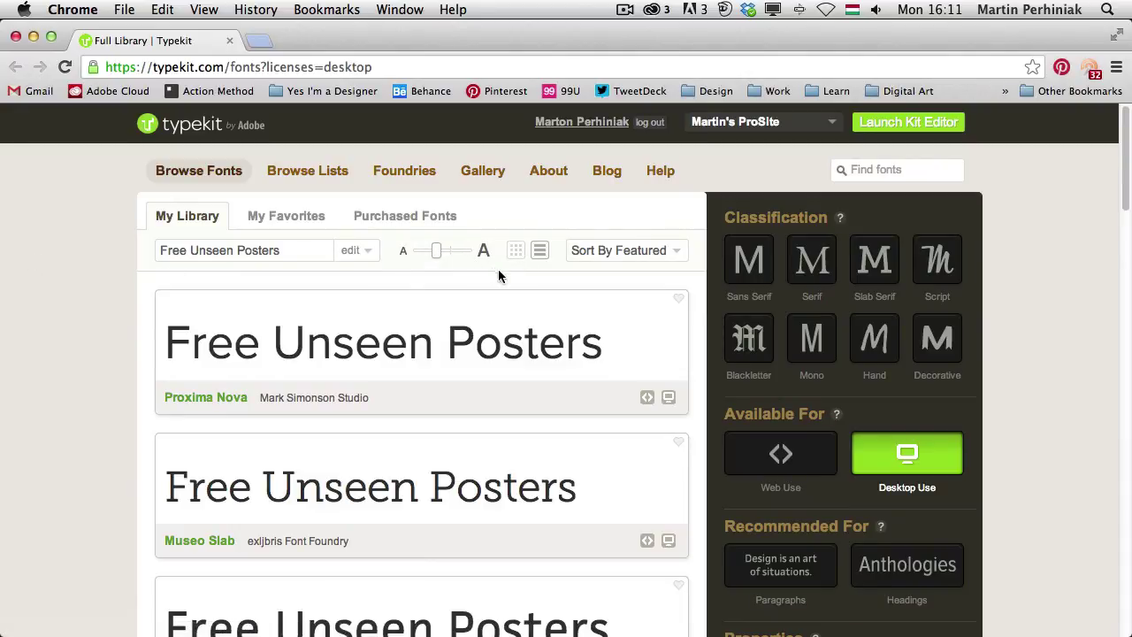
- Compare Sans Serif, Serif, Slab Serif, Script and Blackletter classifications, settling on Script
click(675, 254)
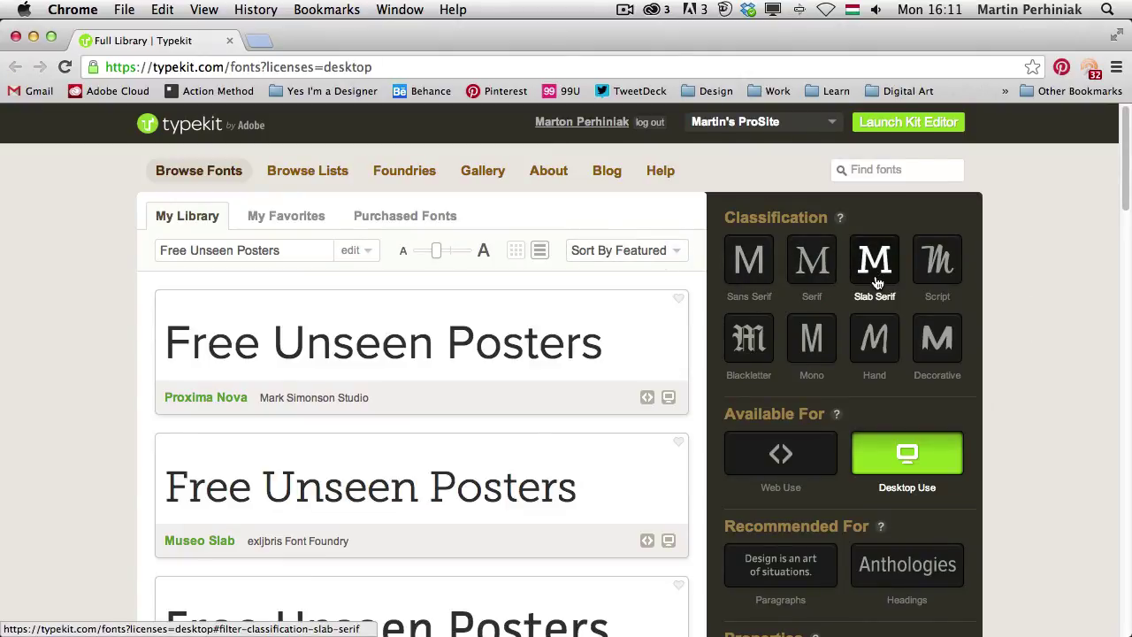
click(749, 259)
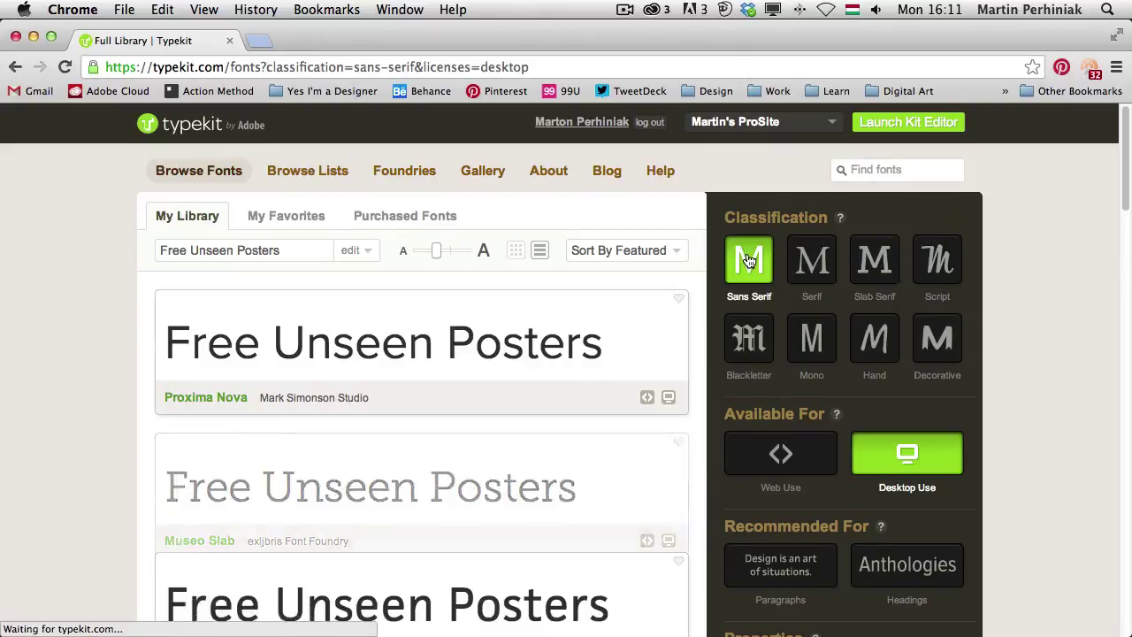
click(815, 252)
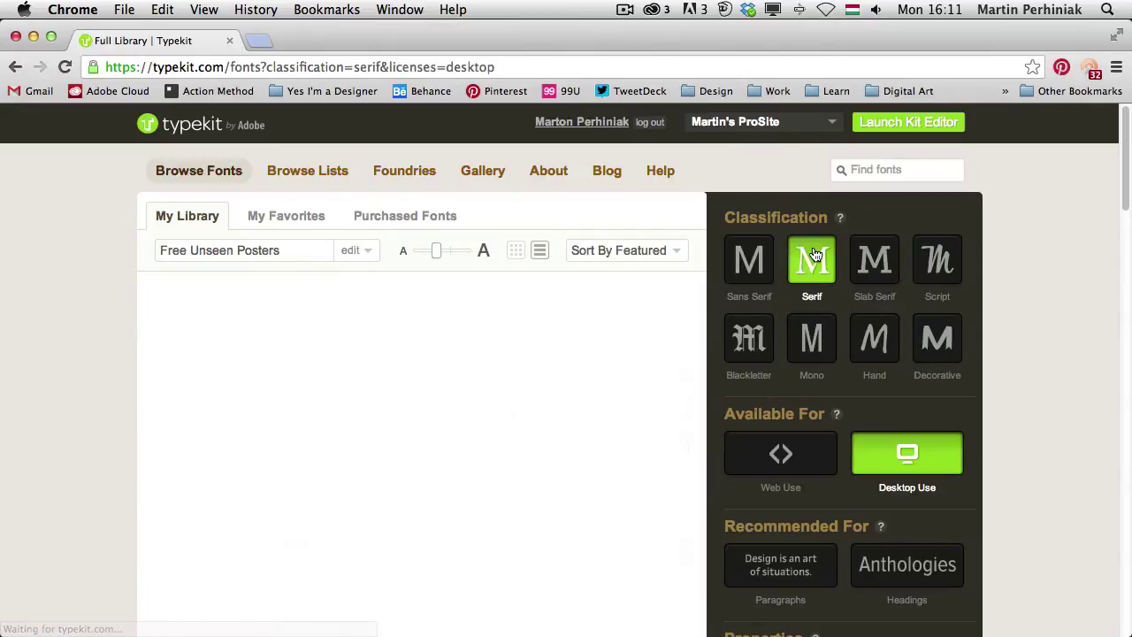
click(872, 265)
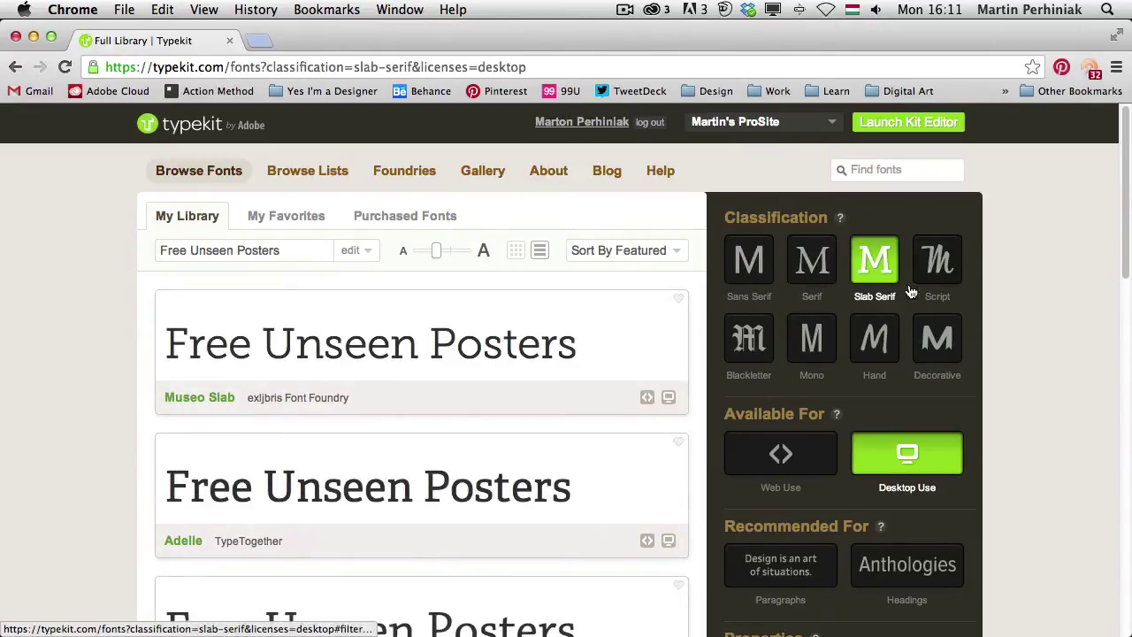
click(936, 261)
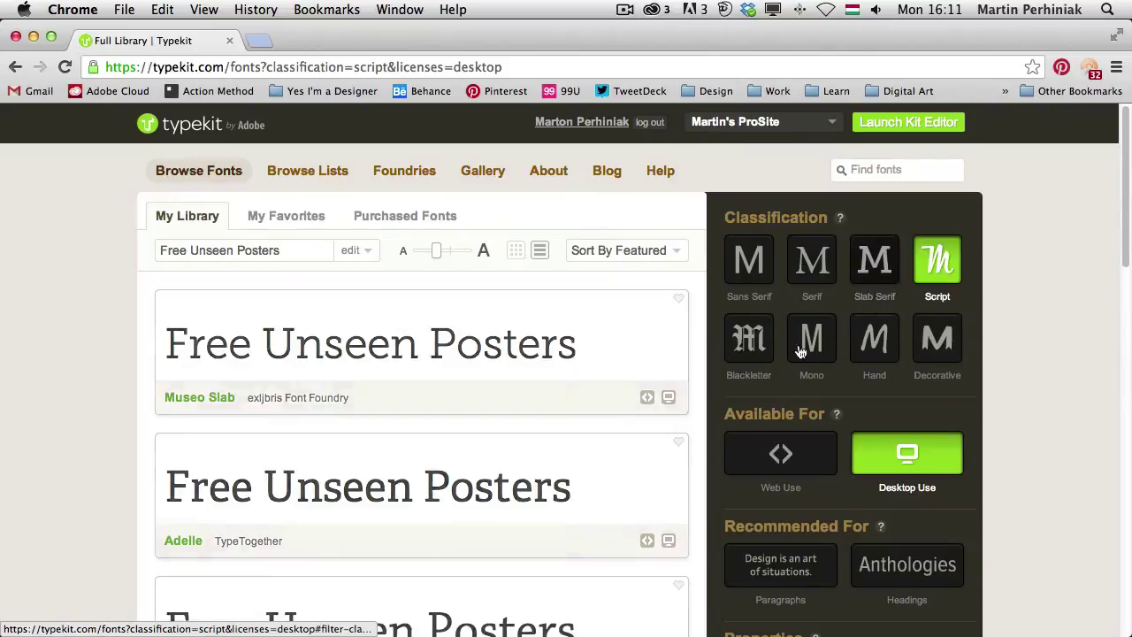
click(741, 344)
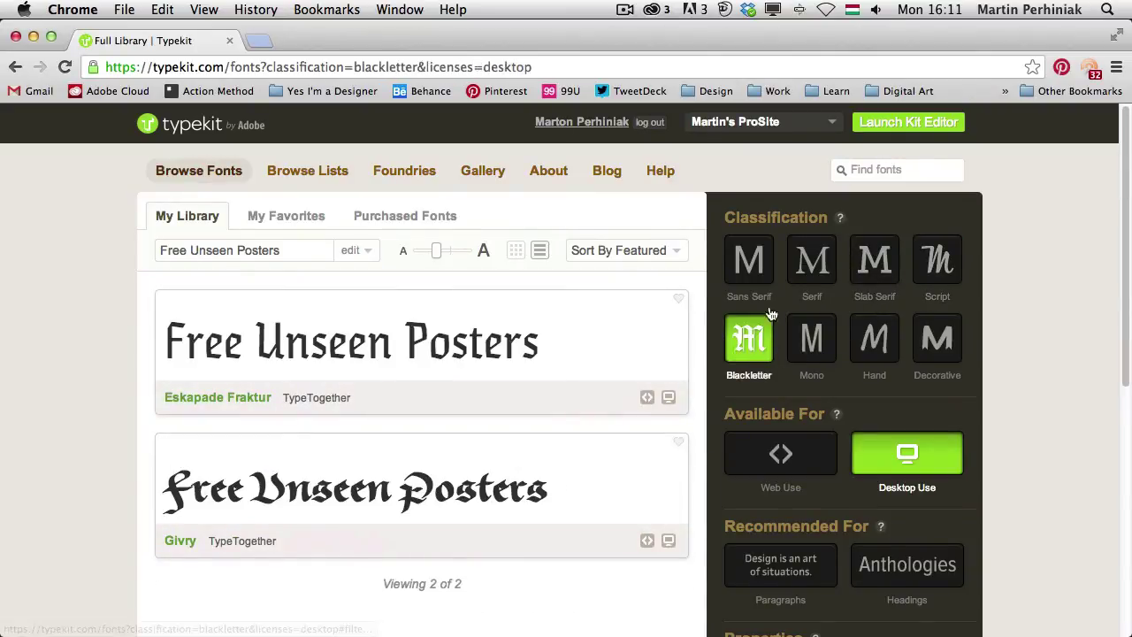
click(928, 270)
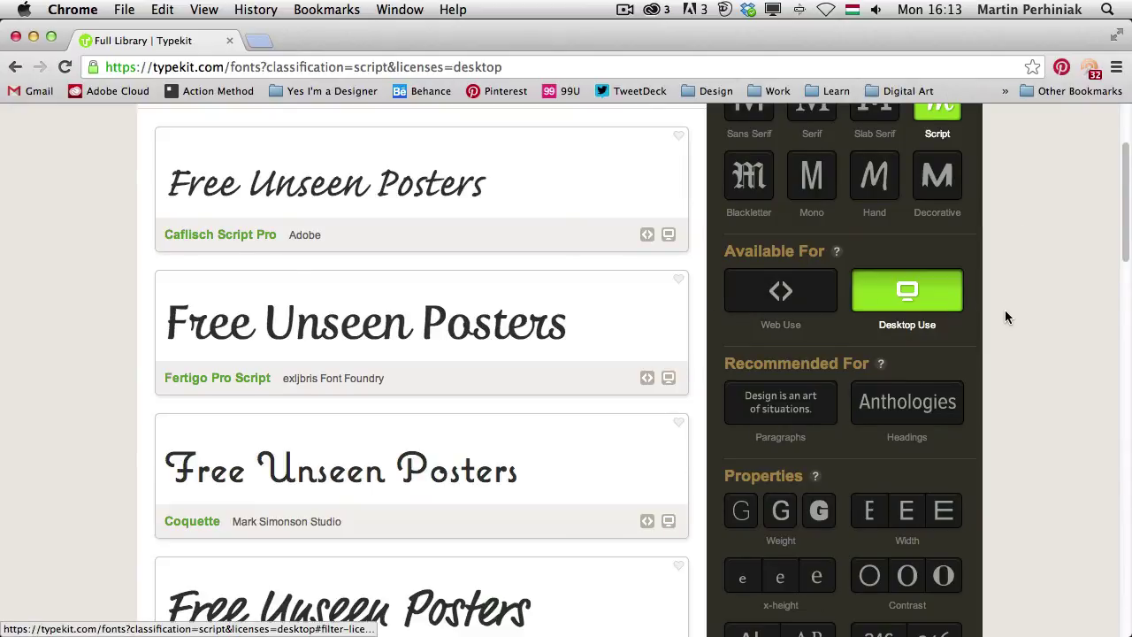
- Limit the Script results to fonts available for both Web Use and Desktop Use
scroll(1005, 310, down, 15)
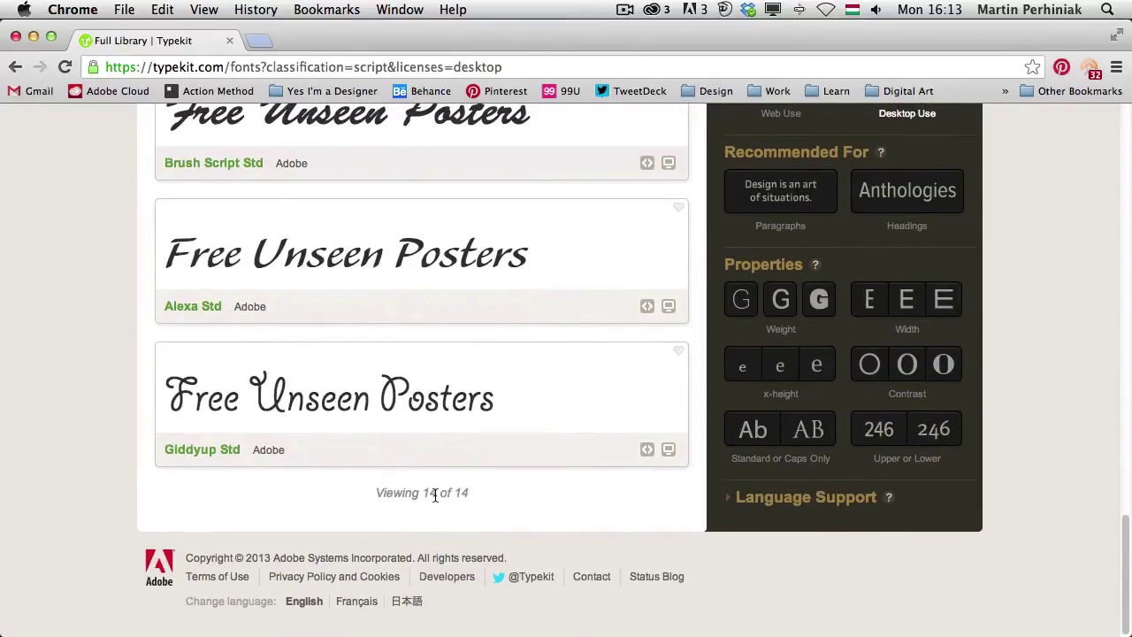
scroll(1099, 244, up, 15)
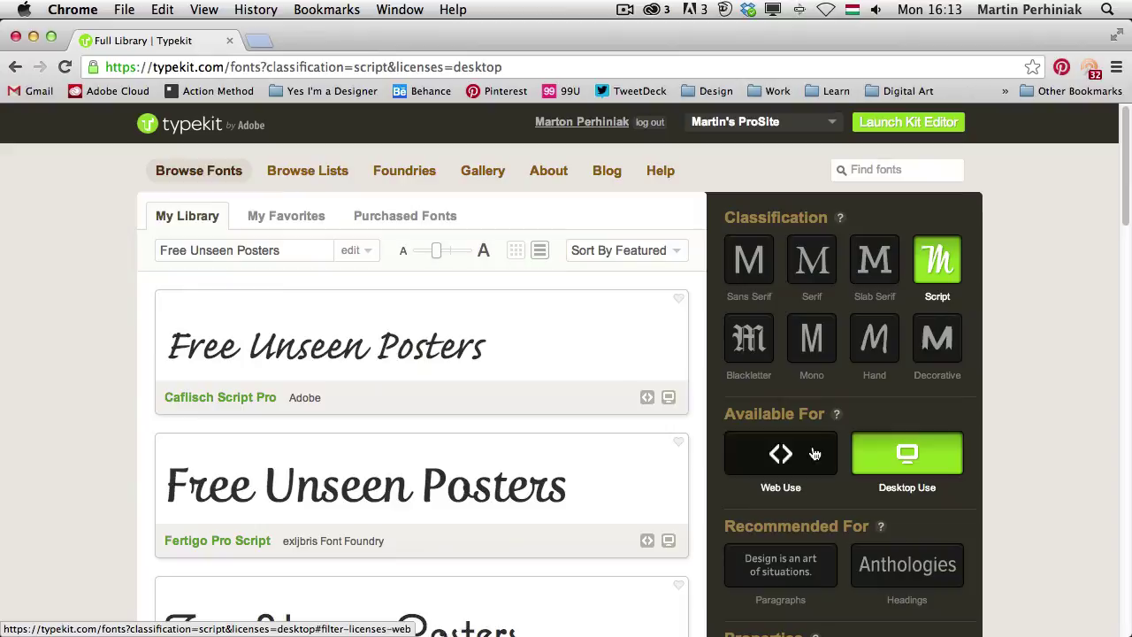
click(780, 453)
click(915, 455)
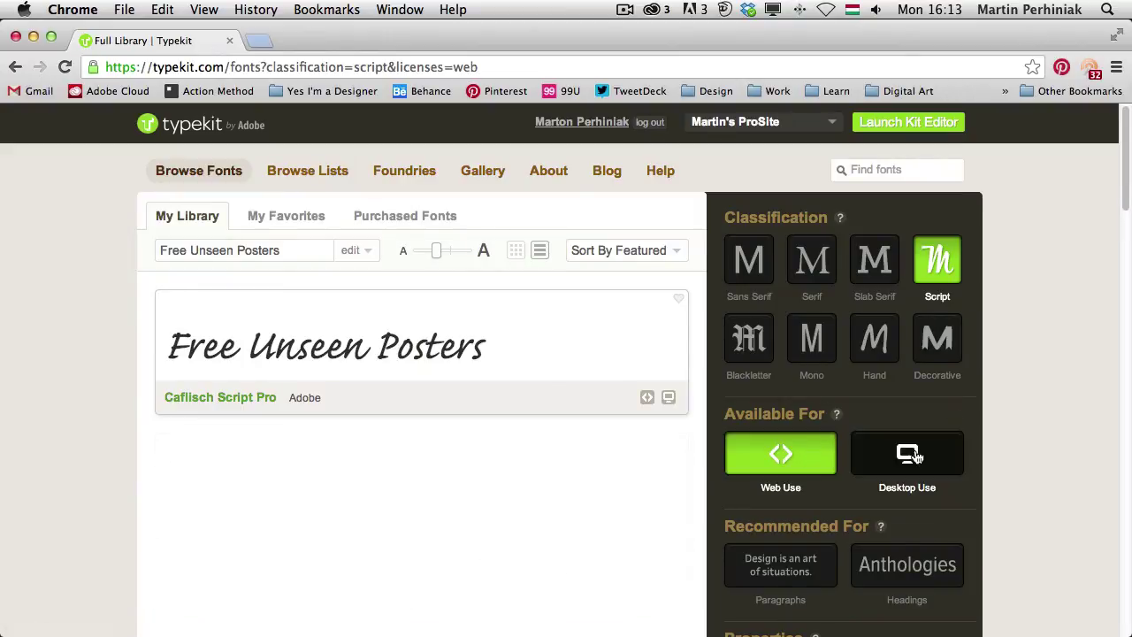
scroll(997, 462, down, 3)
scroll(997, 463, down, 5)
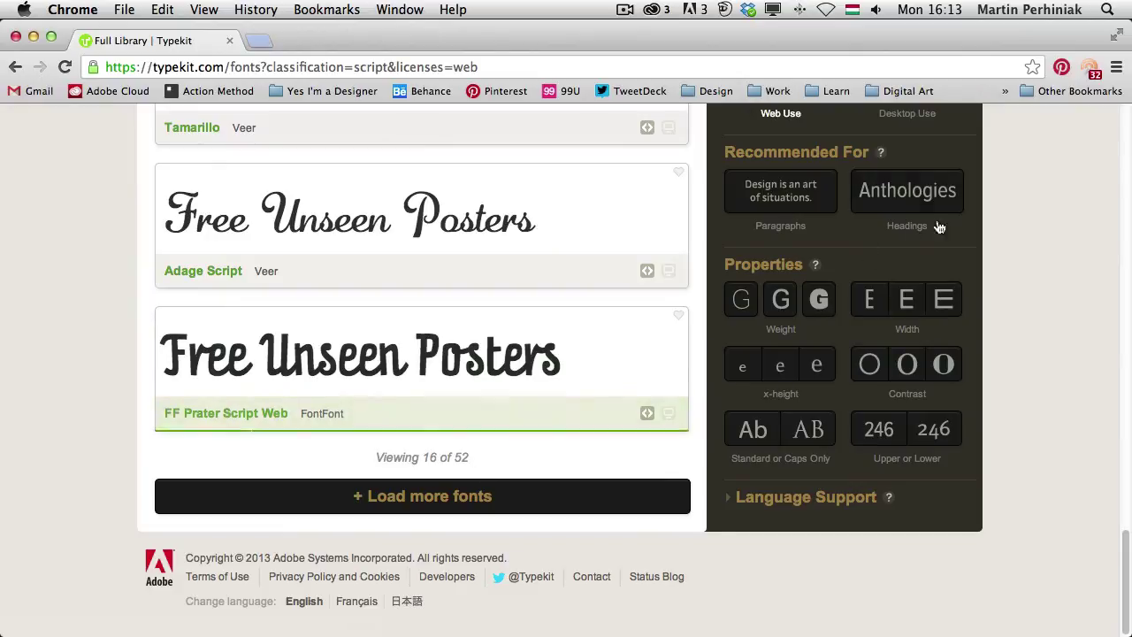
scroll(1000, 218, up, 20)
scroll(1021, 265, down, 1)
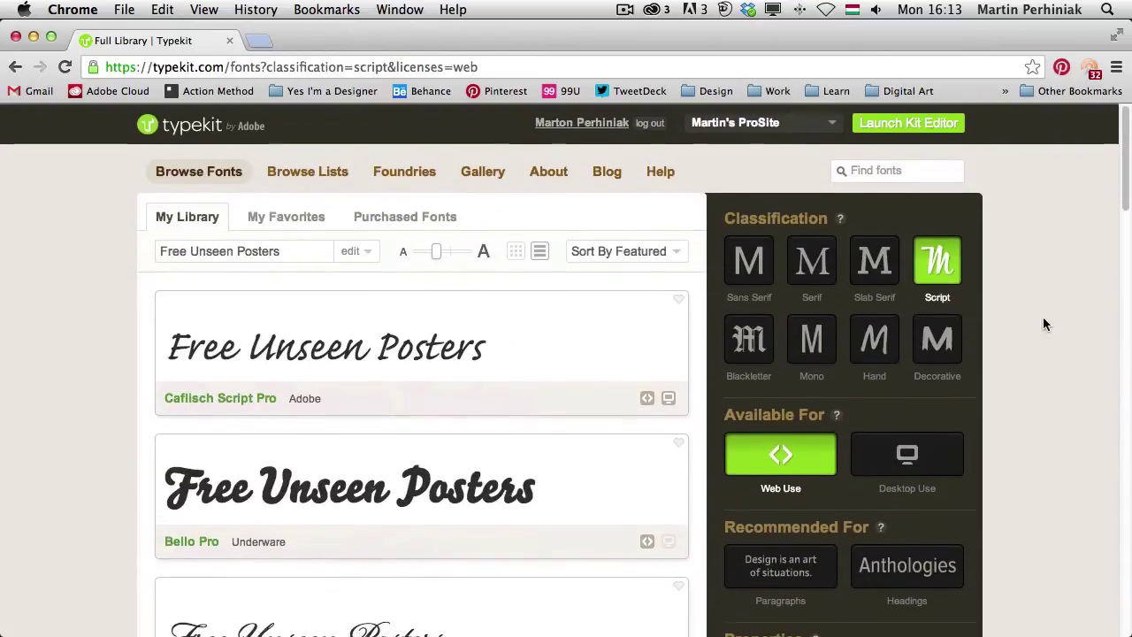
click(925, 465)
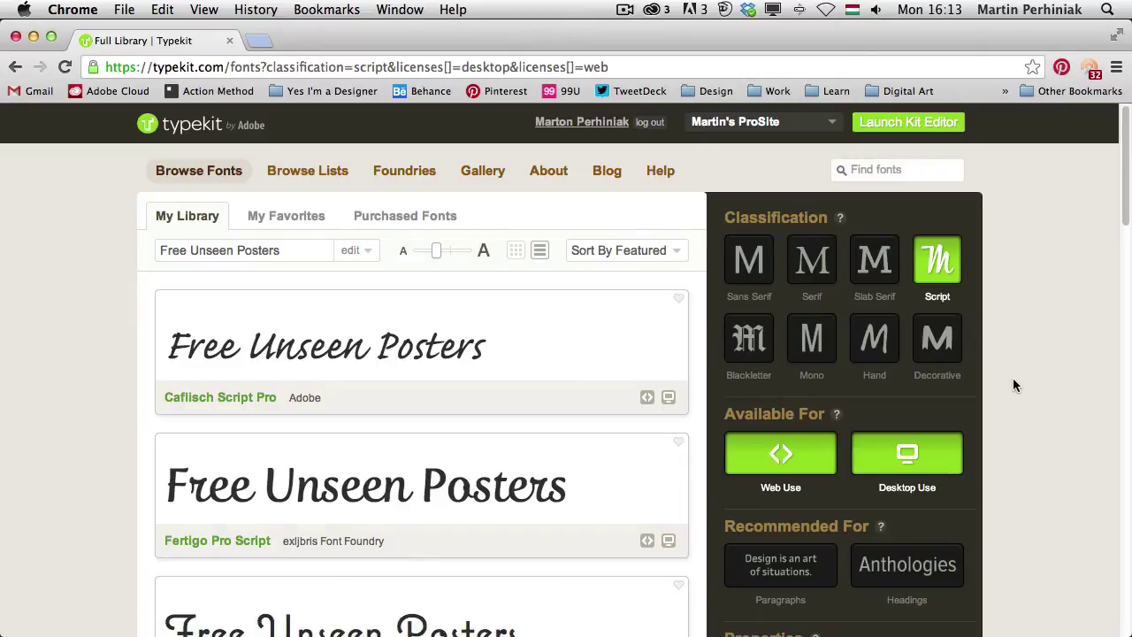
scroll(1014, 382, down, 3)
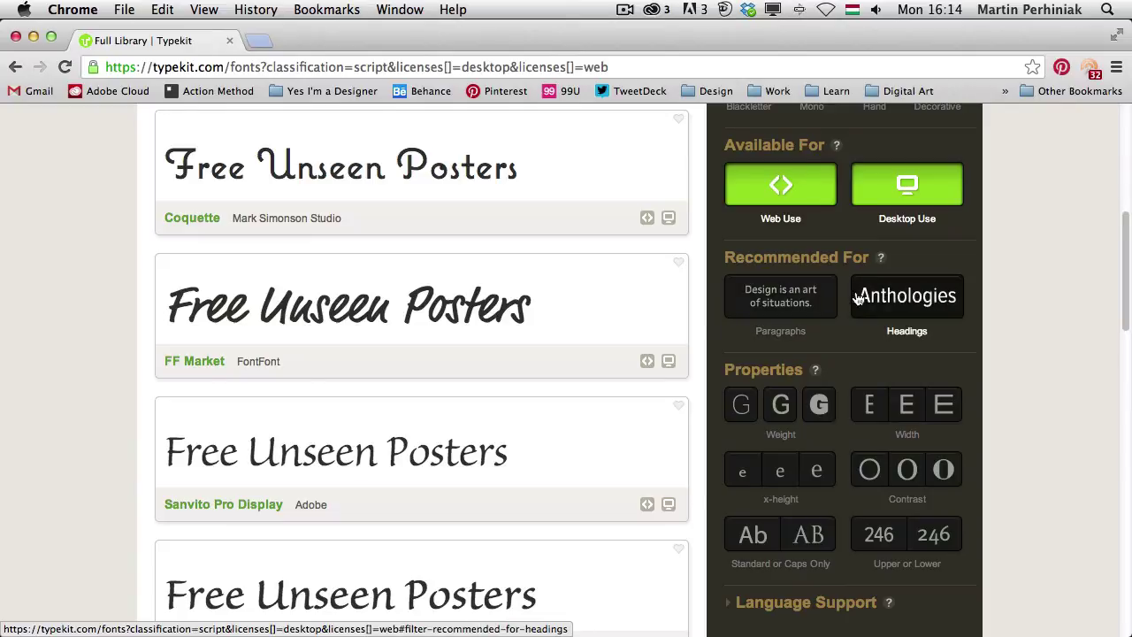
- Filter Script fonts to Headings recommendations and drop Web Use, leaving Coquette and FF Market
click(918, 304)
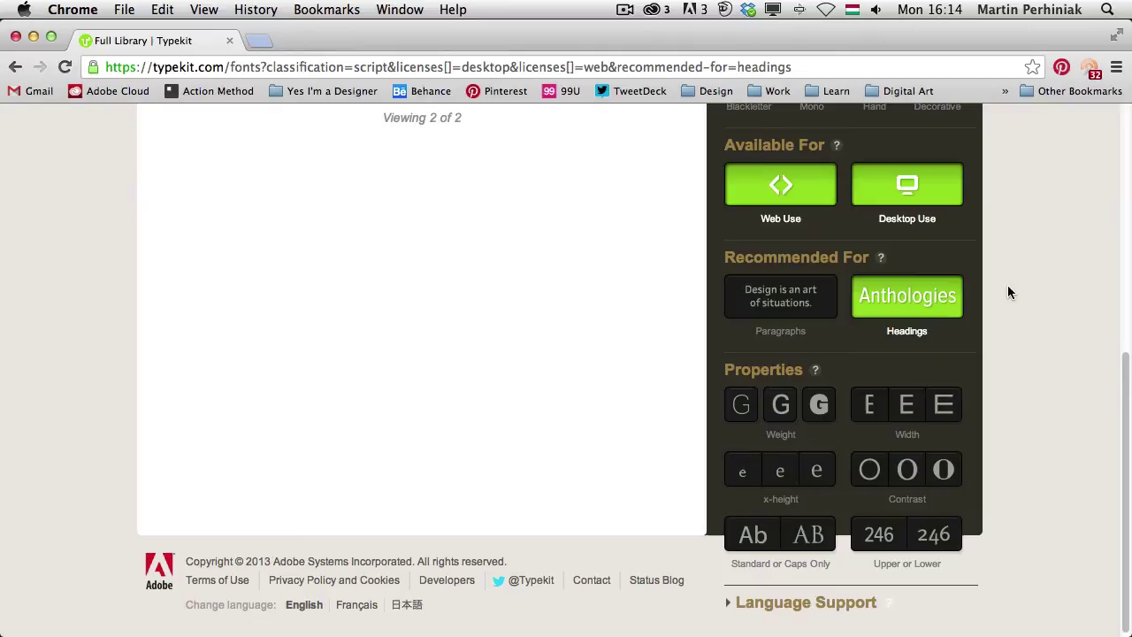
click(808, 201)
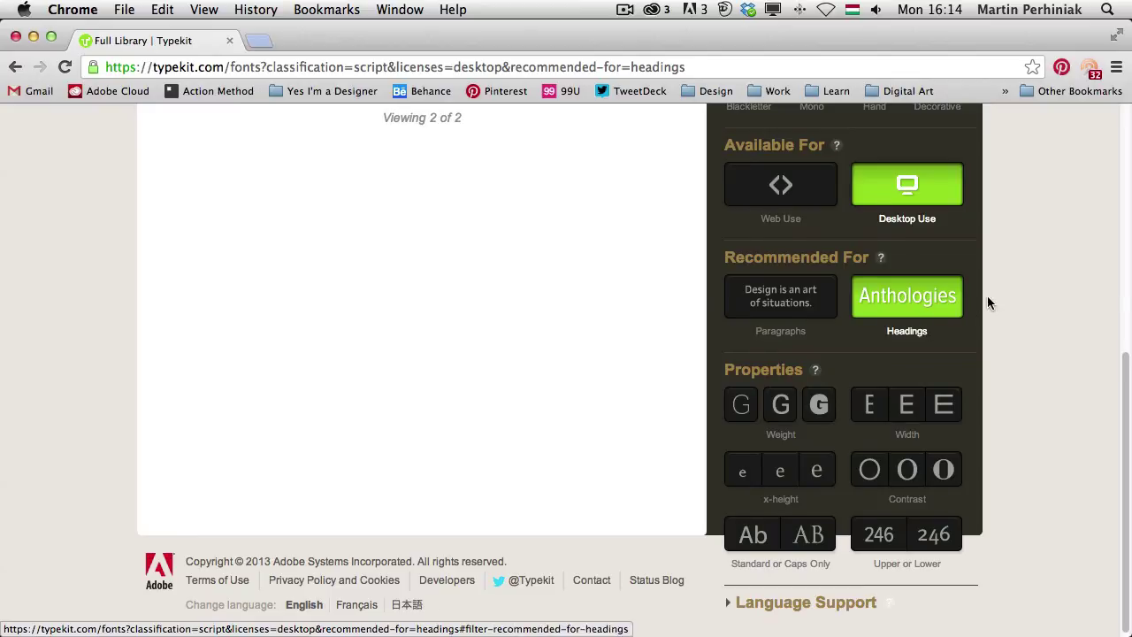
scroll(986, 296, up, 5)
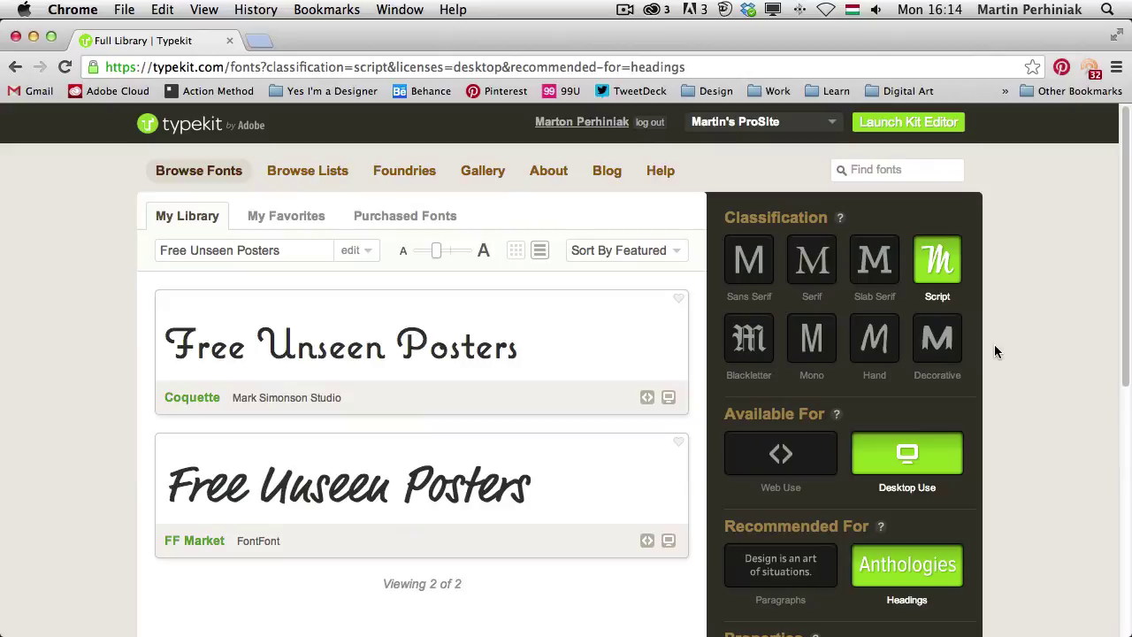
scroll(1004, 341, down, 5)
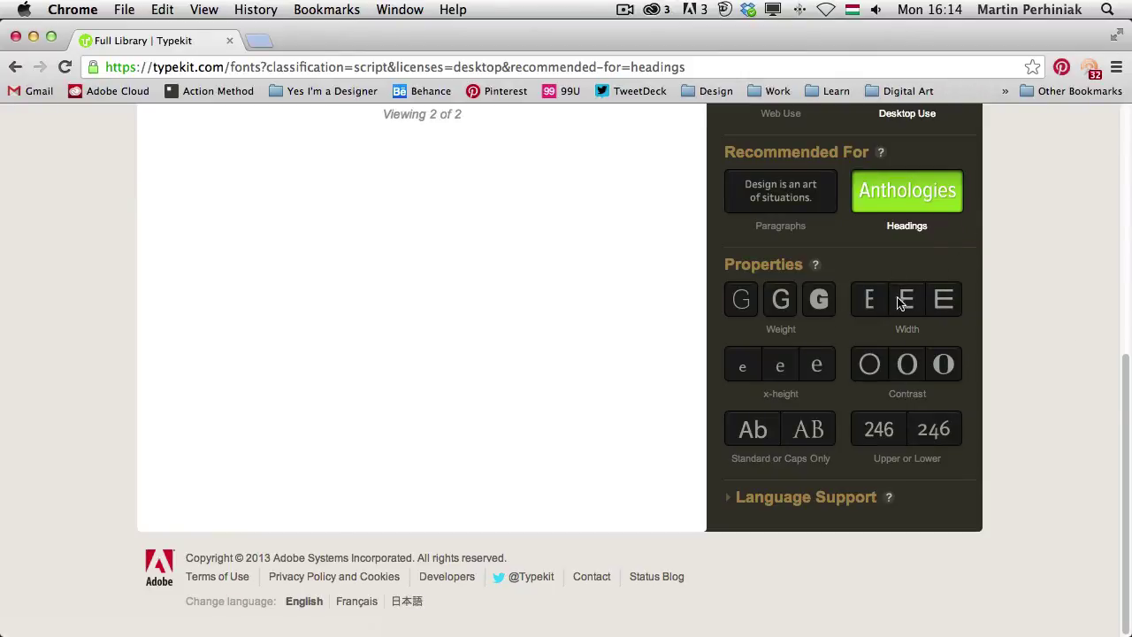
click(725, 499)
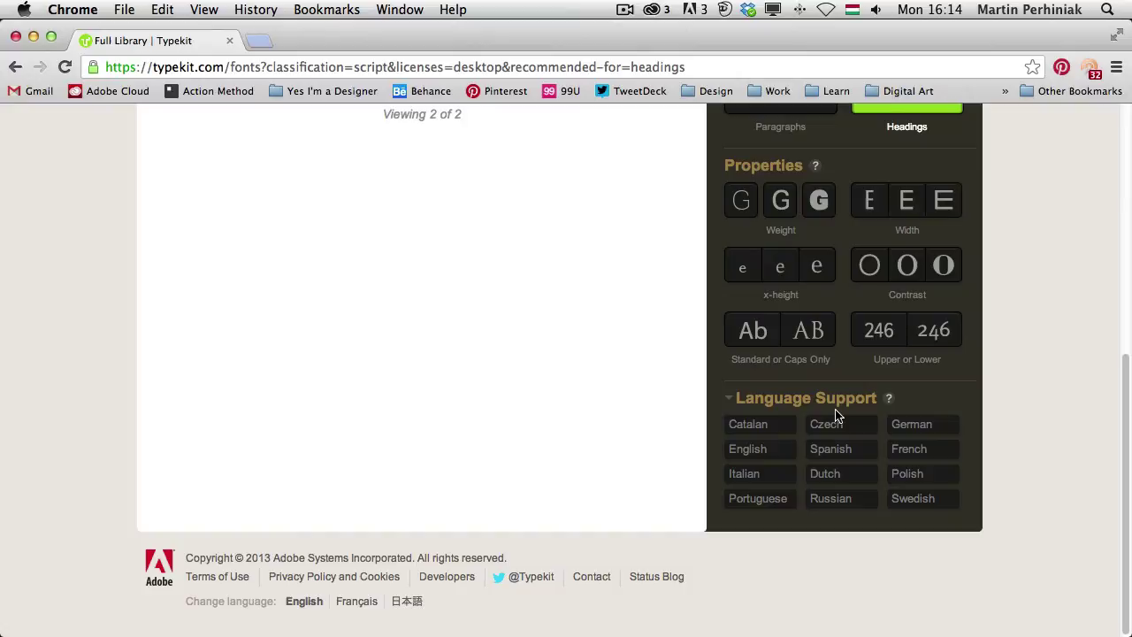
click(730, 403)
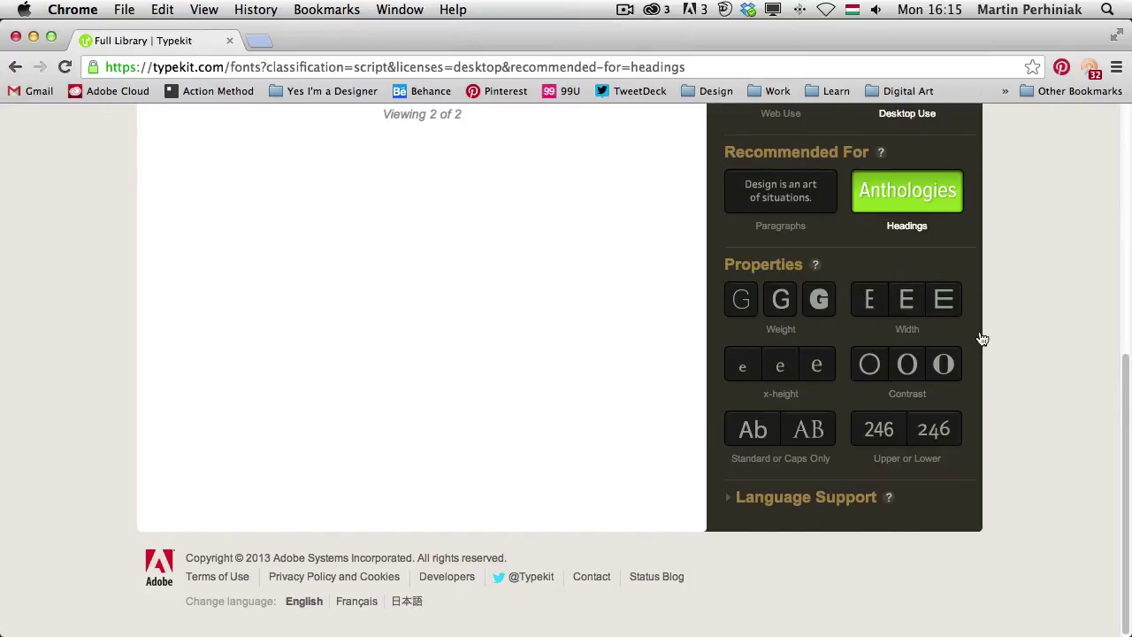
scroll(1057, 270, up, 5)
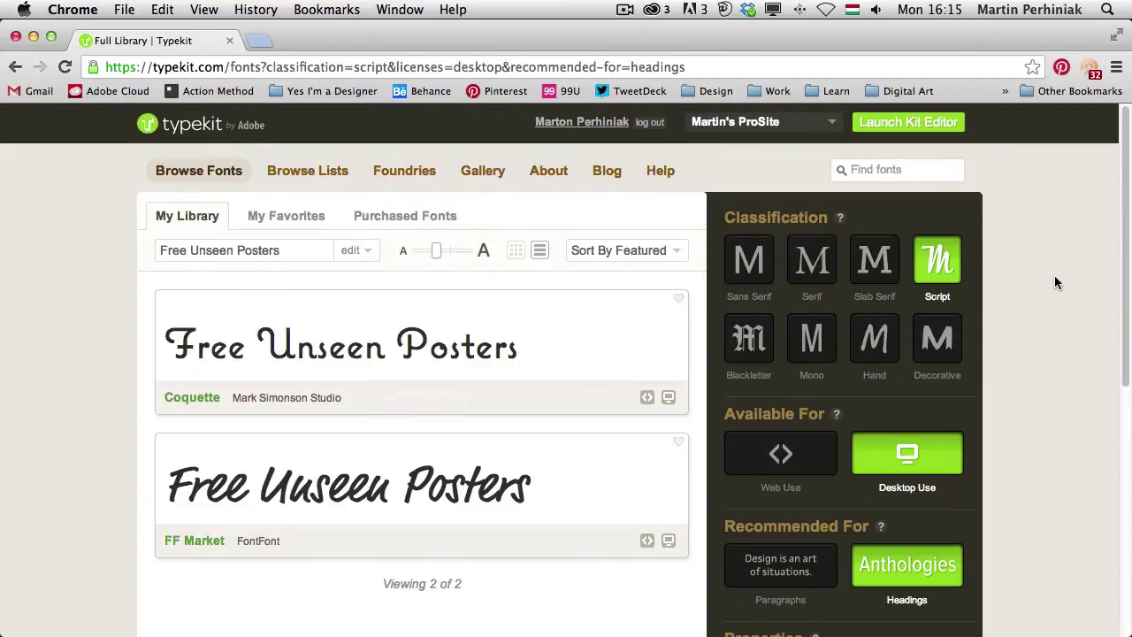
mouse_move(227, 462)
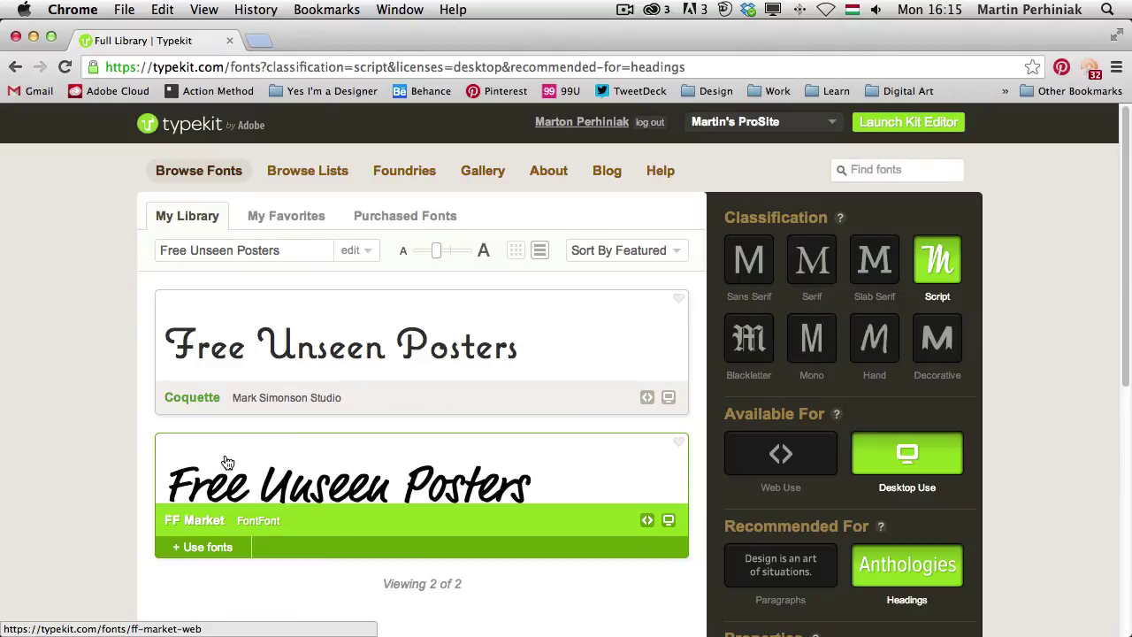
- Sync the FF Market family to the computer via Creative Cloud, adding FF Market Regular
click(212, 547)
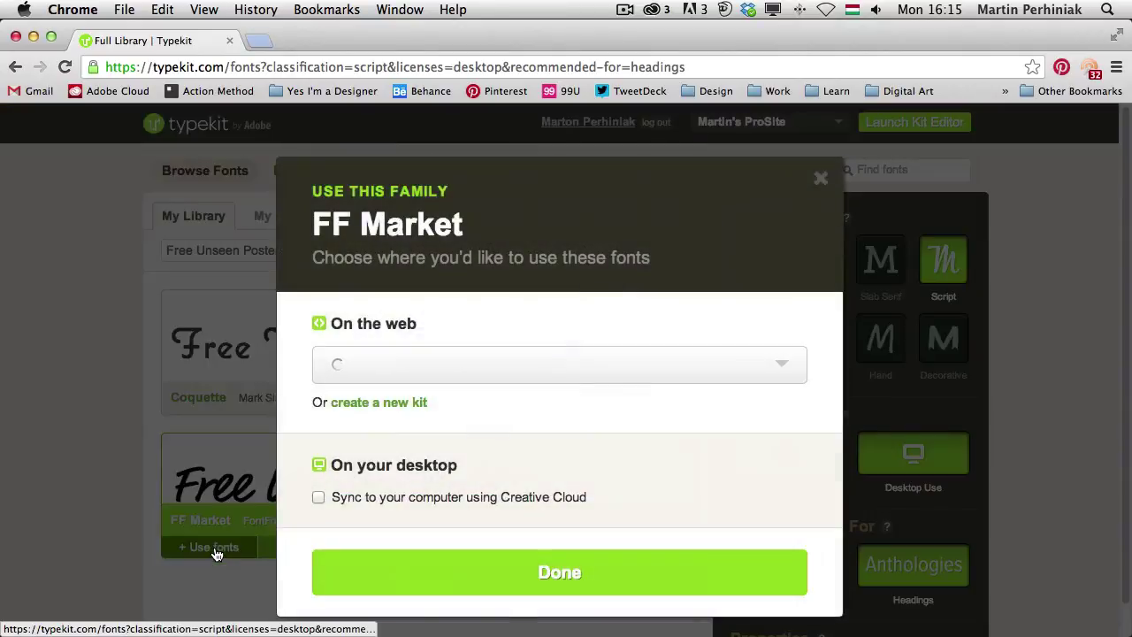
click(318, 498)
scroll(305, 437, down, 5)
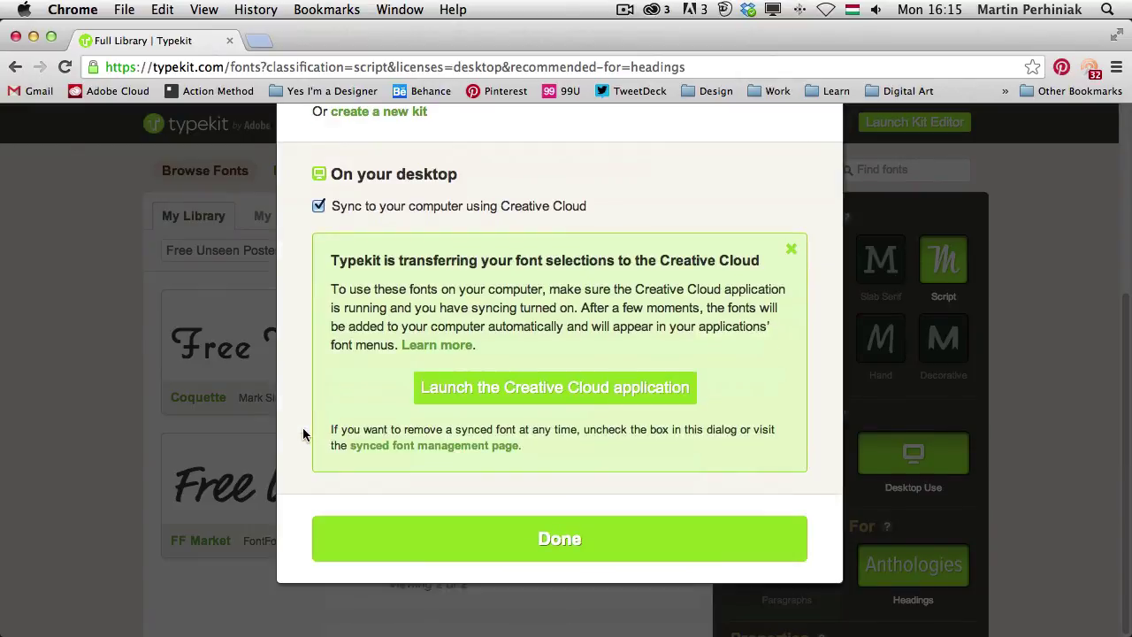
scroll(304, 420, down, 4)
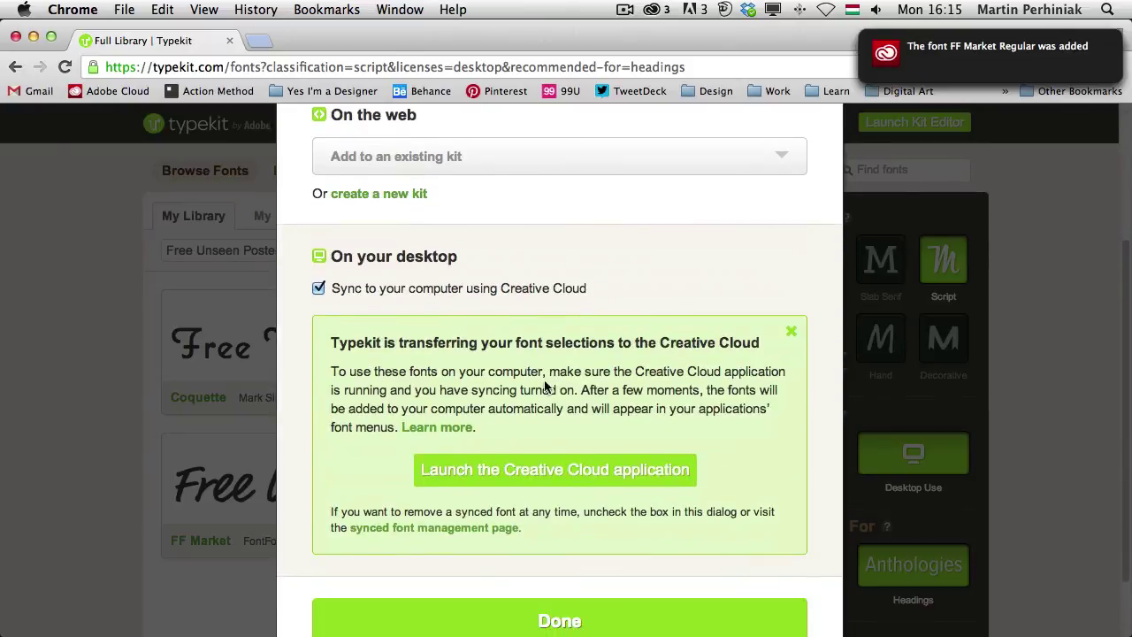
mouse_move(1007, 71)
scroll(647, 236, down, 3)
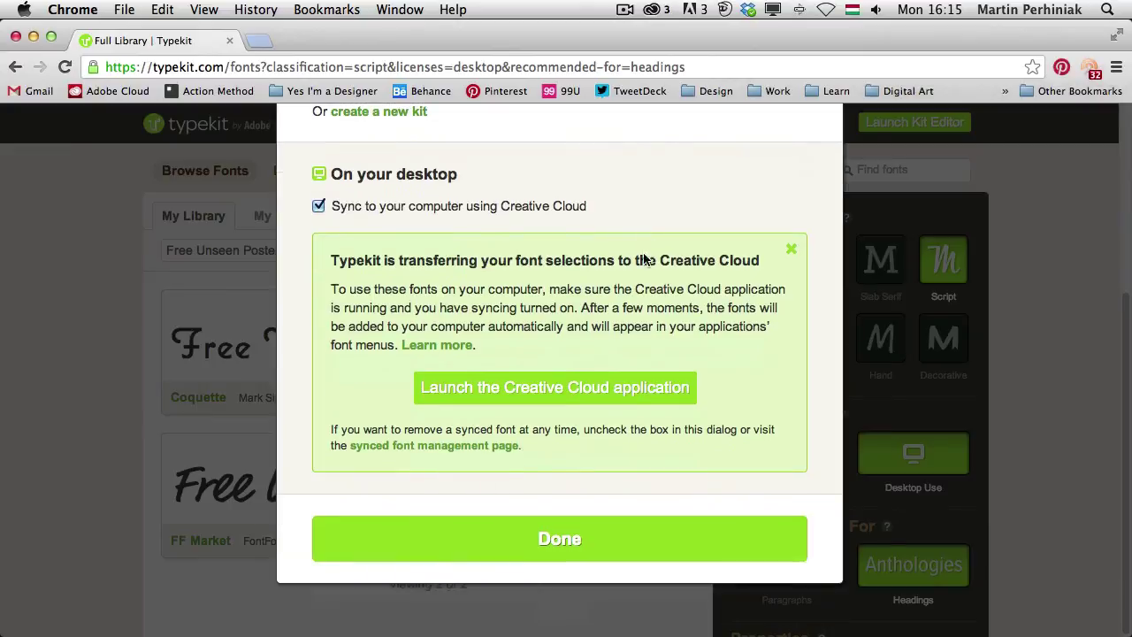
scroll(335, 256, up, 5)
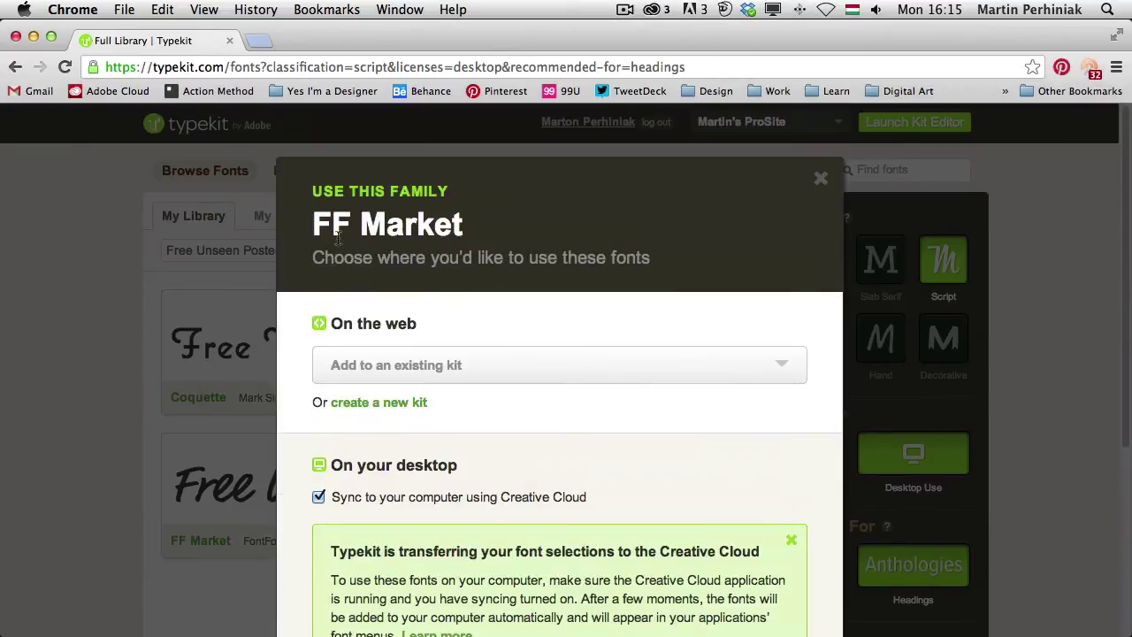
scroll(424, 311, down, 5)
click(581, 549)
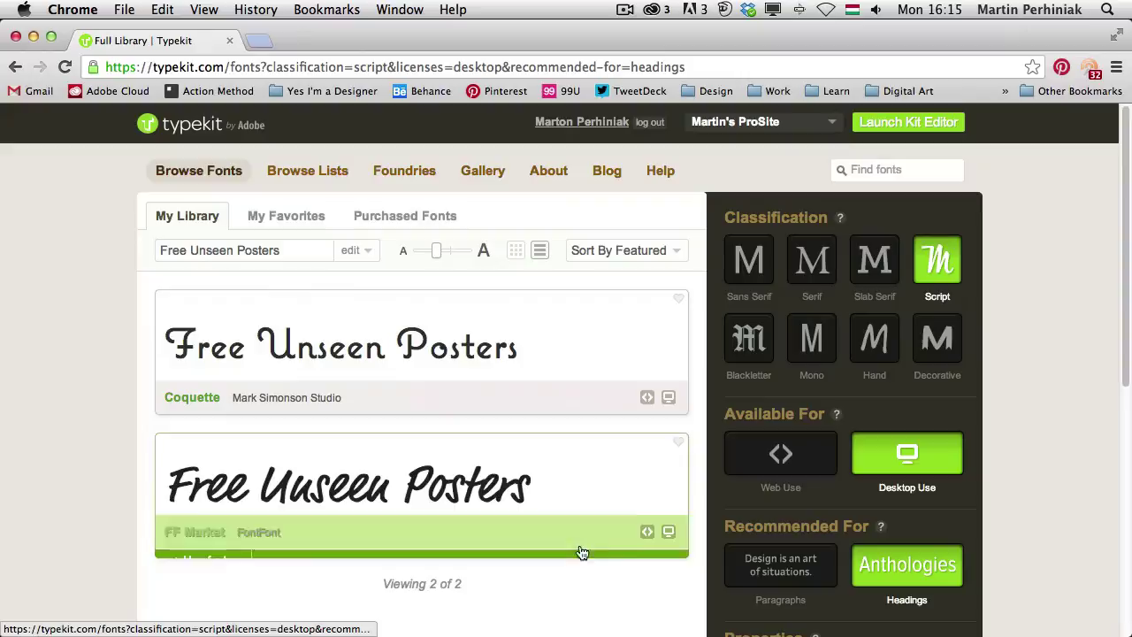
- Confirm FF Market among the synced fonts, then go into the InDesign badge's text frame
click(654, 9)
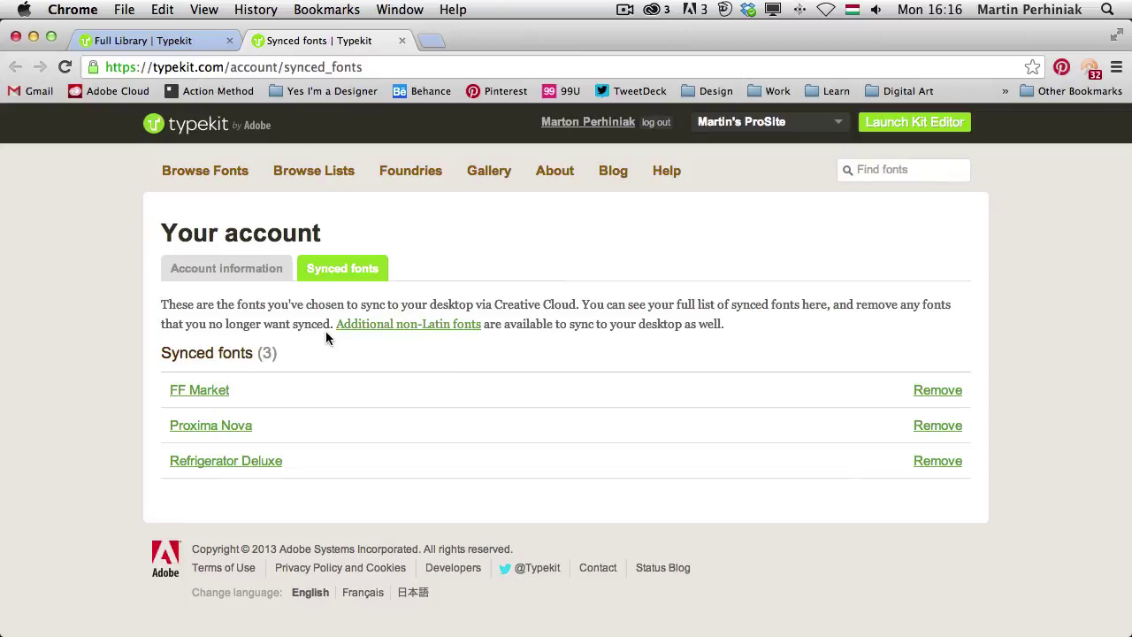
key(super+Tab)
key(super+Tab)
double_click(352, 368)
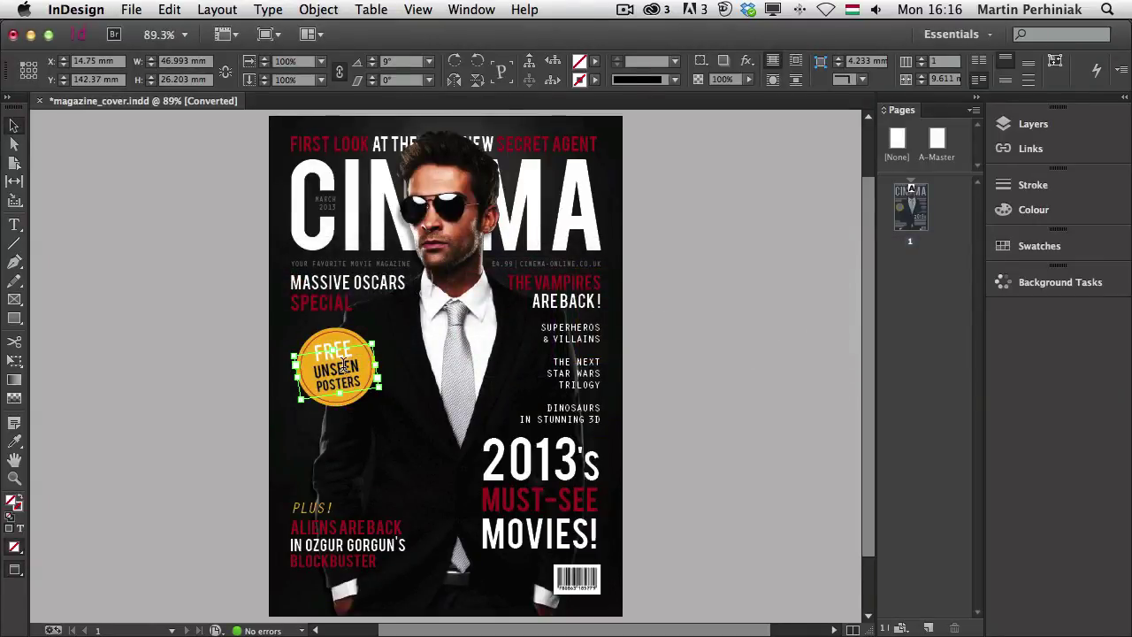
- Select all the badge text and change its font from Bebas to Market OT
double_click(343, 368)
key(super+a)
scroll(148, 135, left, 2)
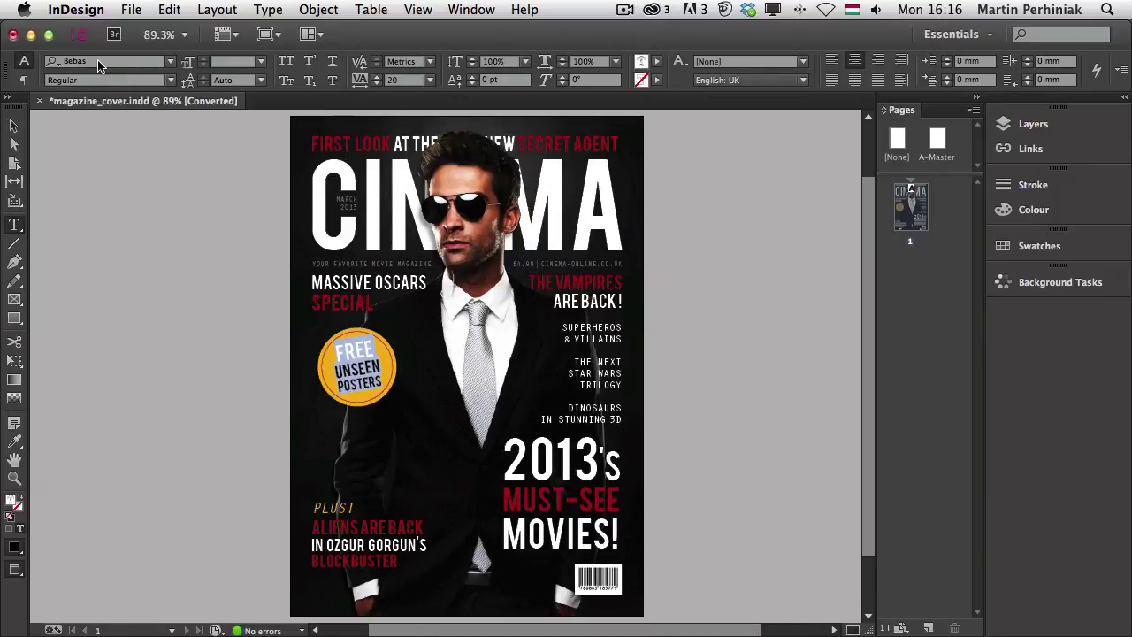
click(91, 60)
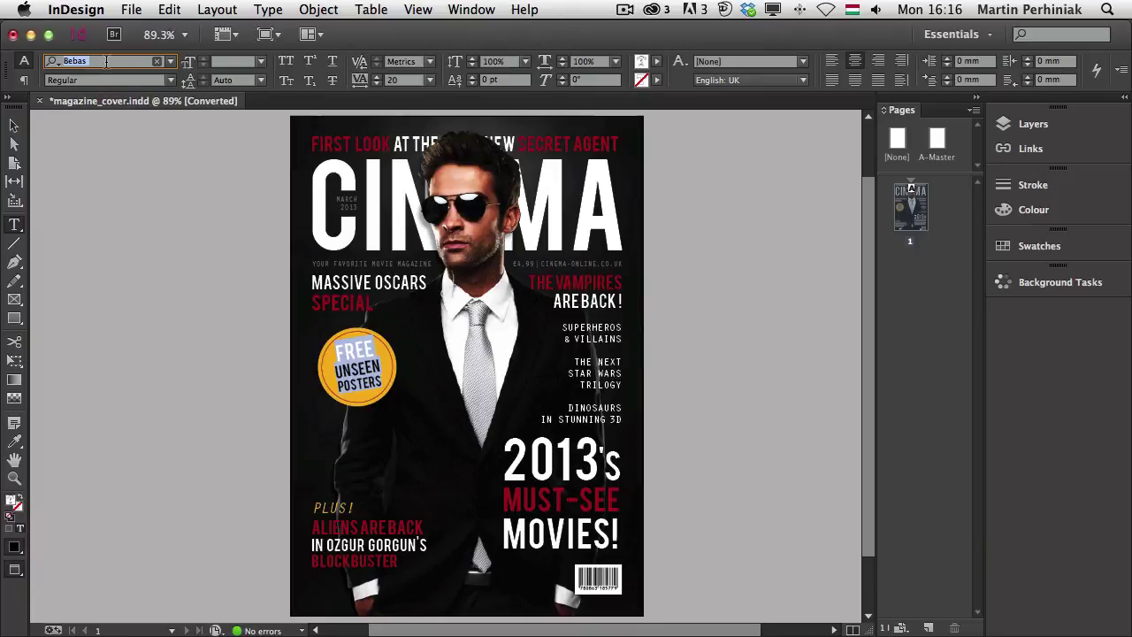
key(Escape)
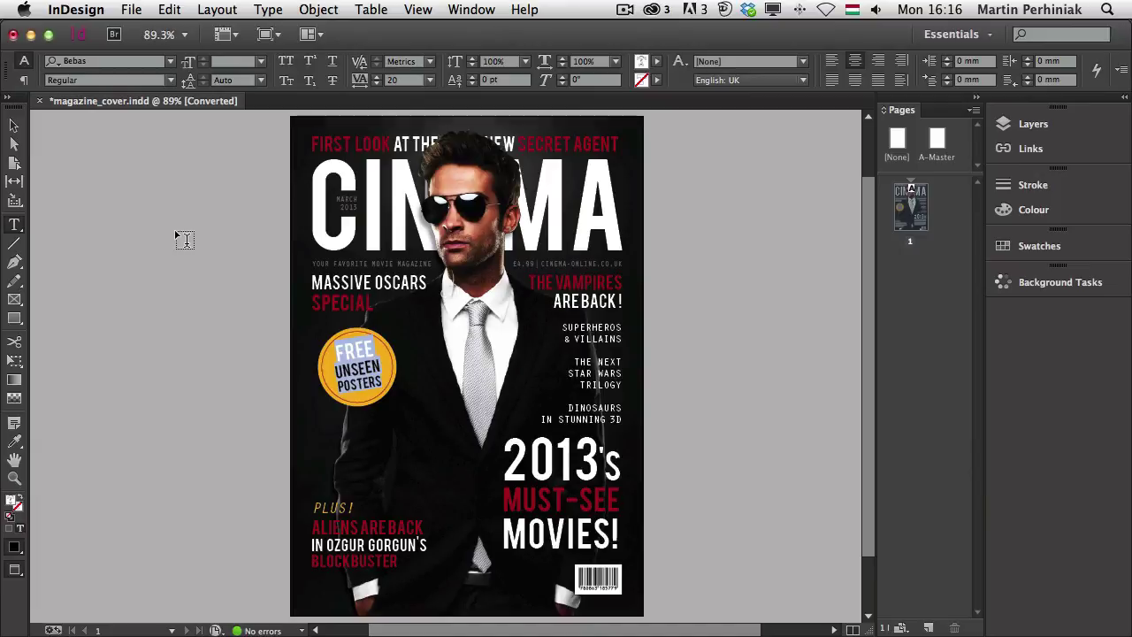
key(super+alt+shift+m)
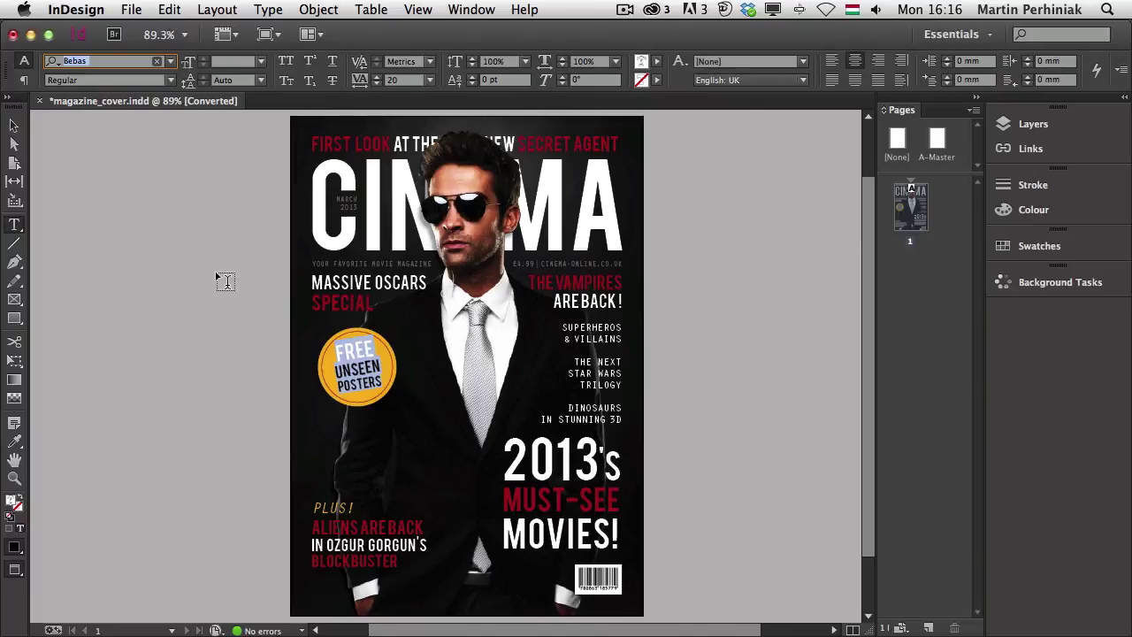
text(mark)
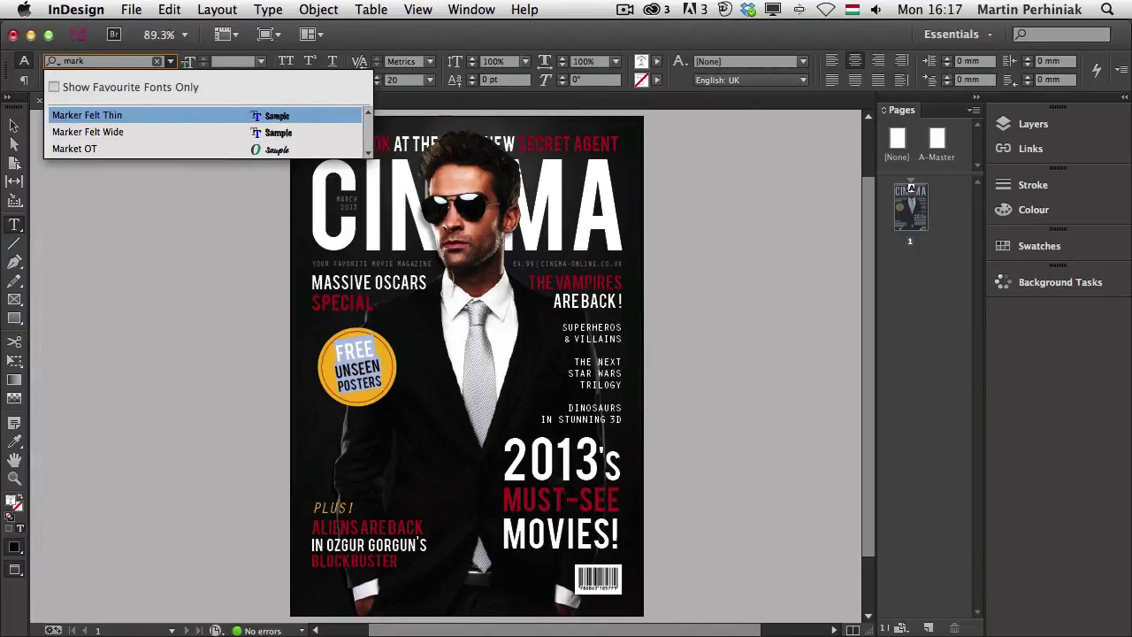
key(Down)
key(Down)
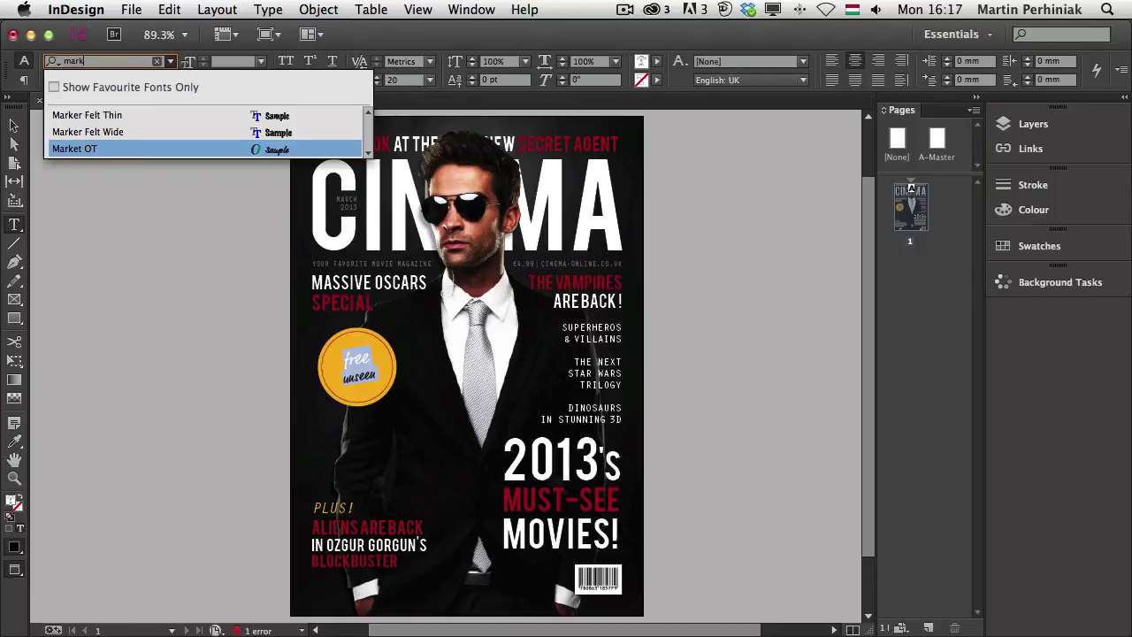
key(Return)
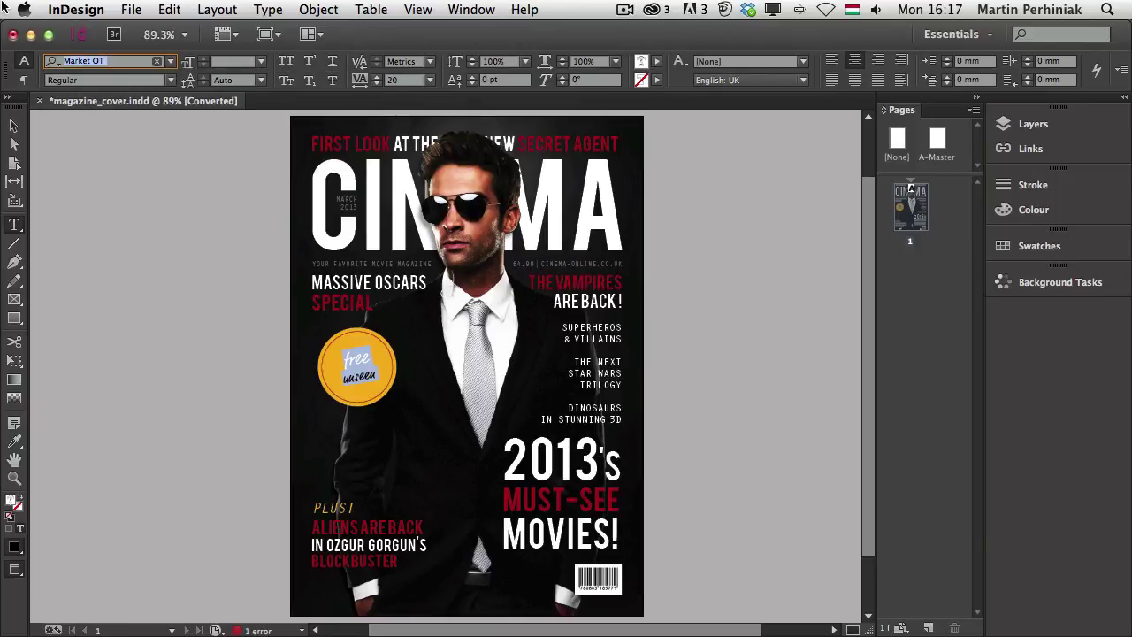
- Star Market OT as a favourite font, then return the font list to showing all fonts
click(54, 62)
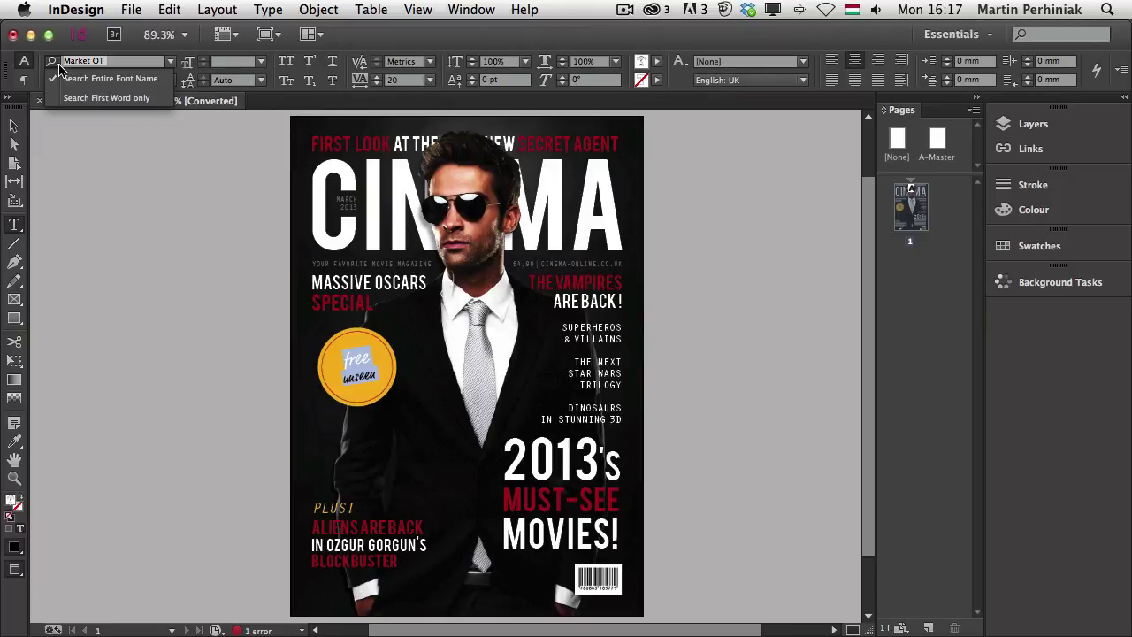
click(191, 60)
click(171, 62)
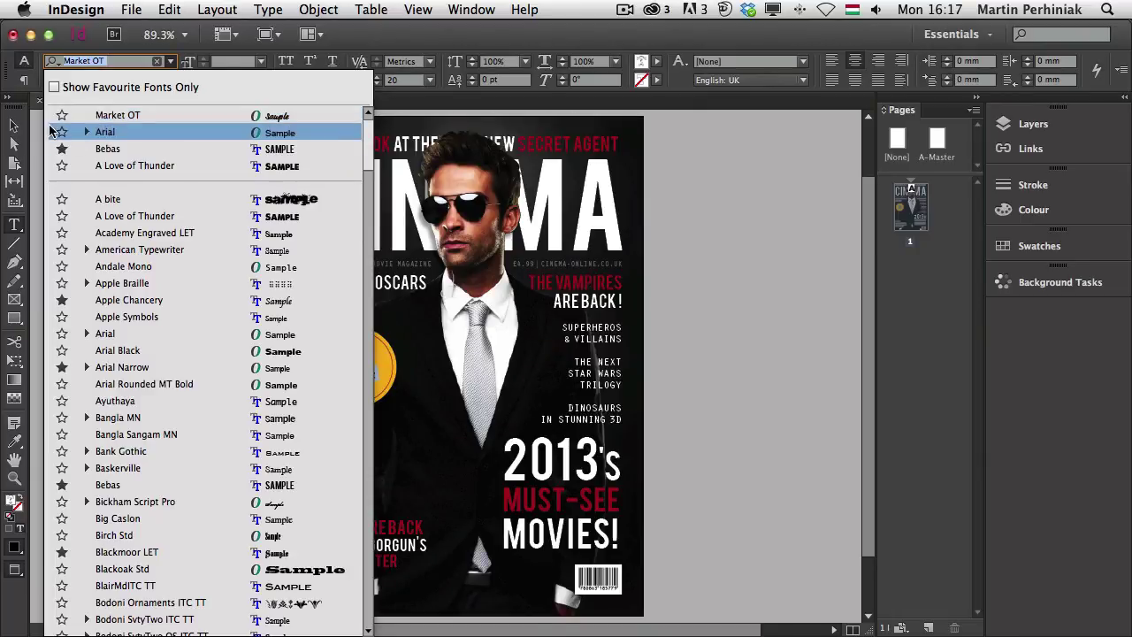
click(62, 115)
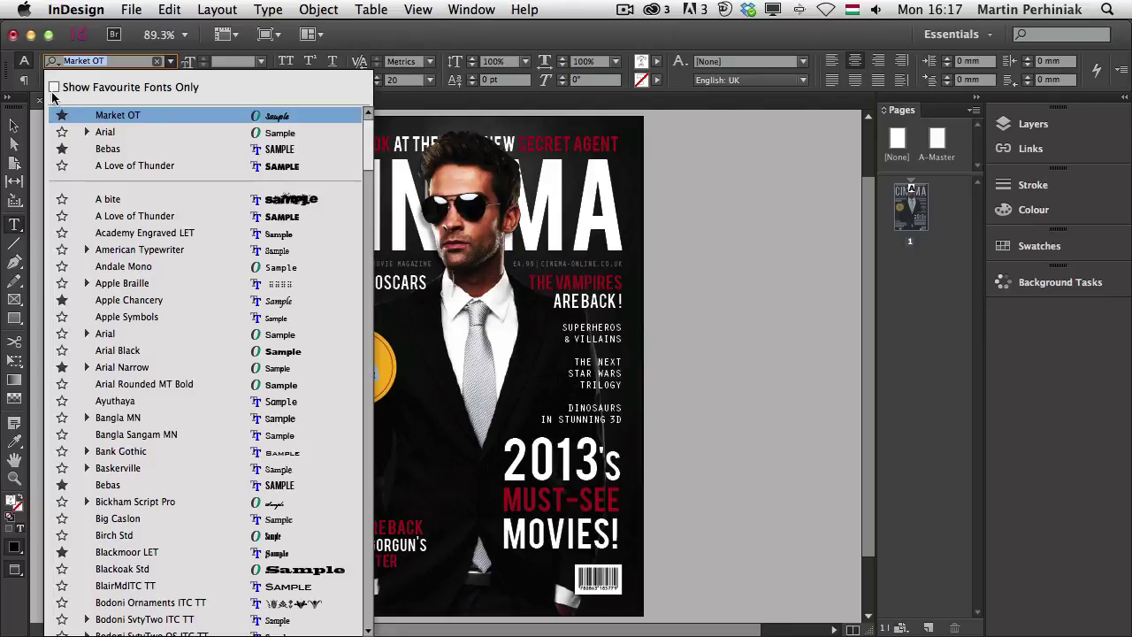
click(55, 88)
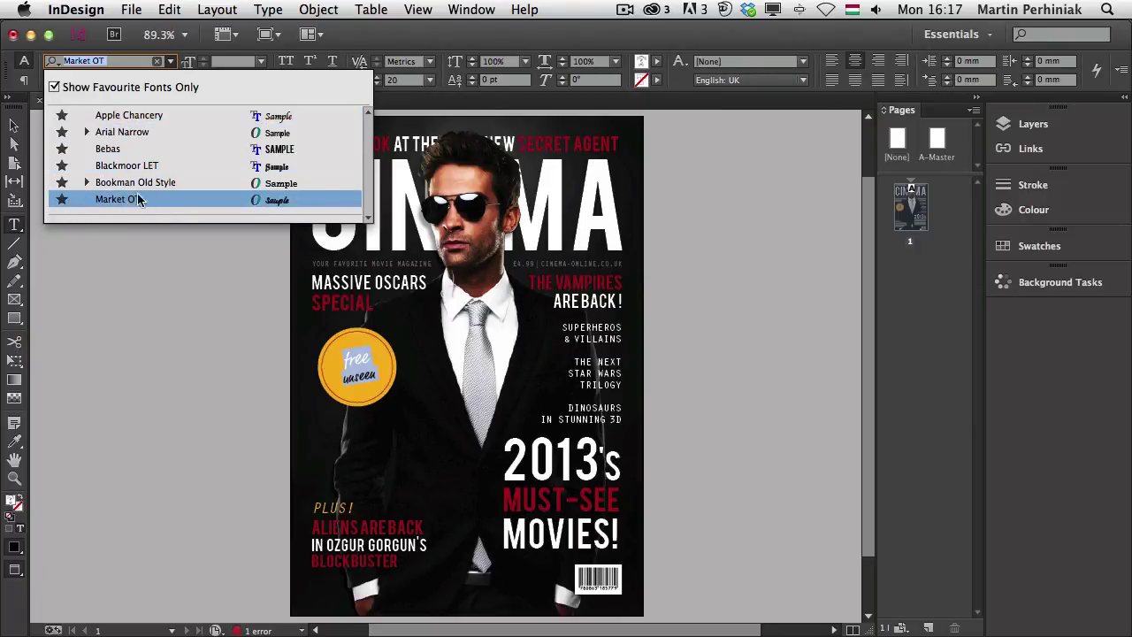
click(55, 88)
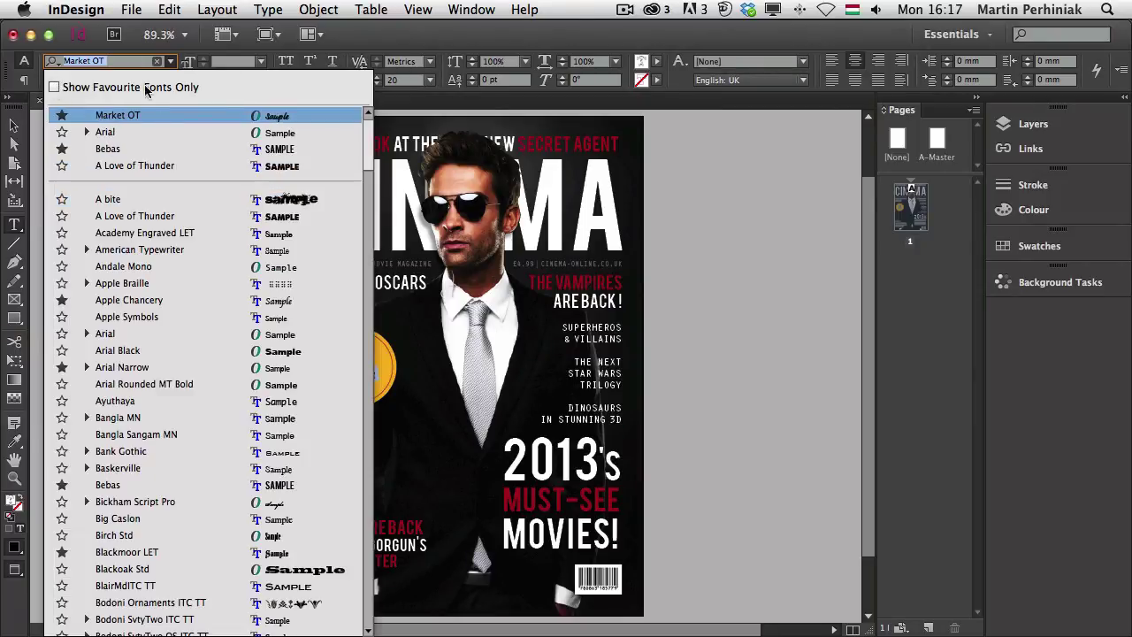
click(466, 37)
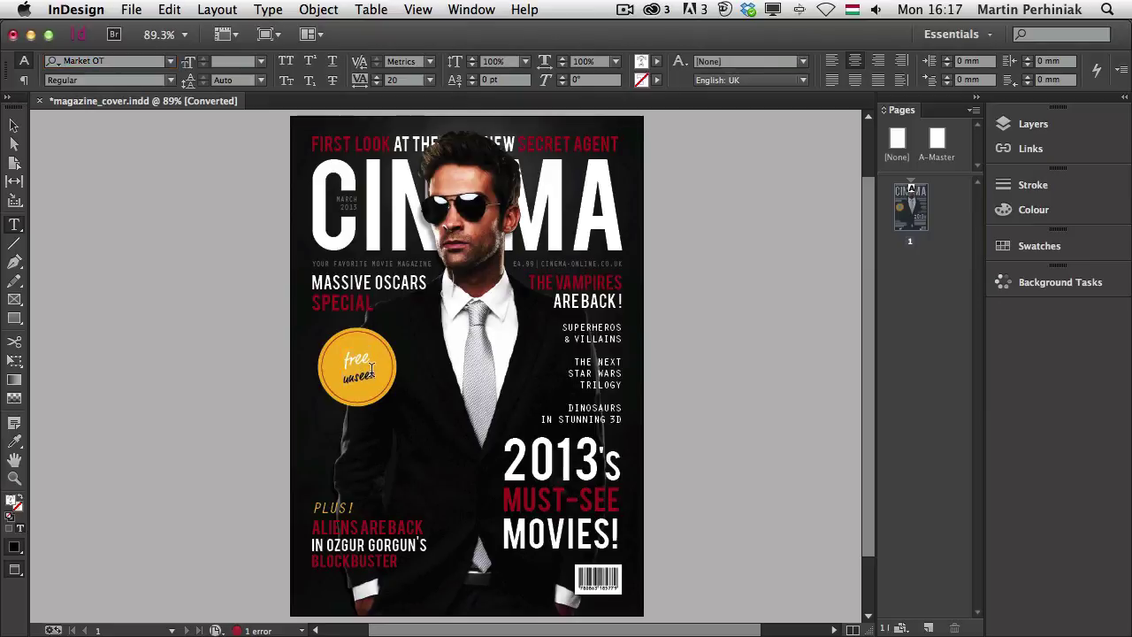
- Nudge the badge text frame up and scale it larger along with its text
key(Escape)
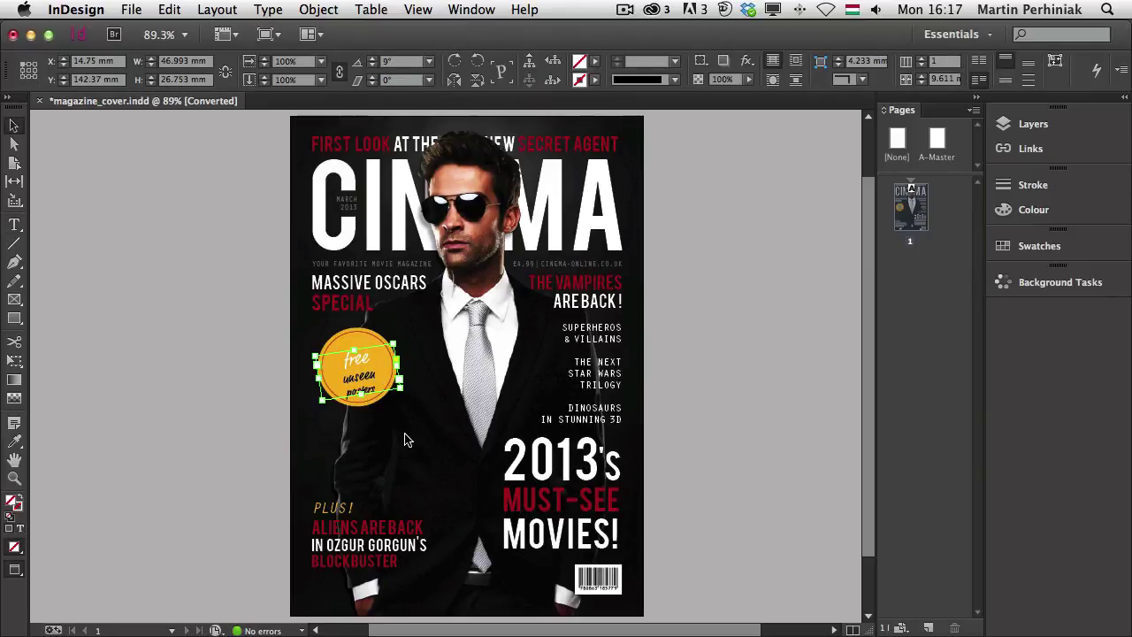
key(shift+Up)
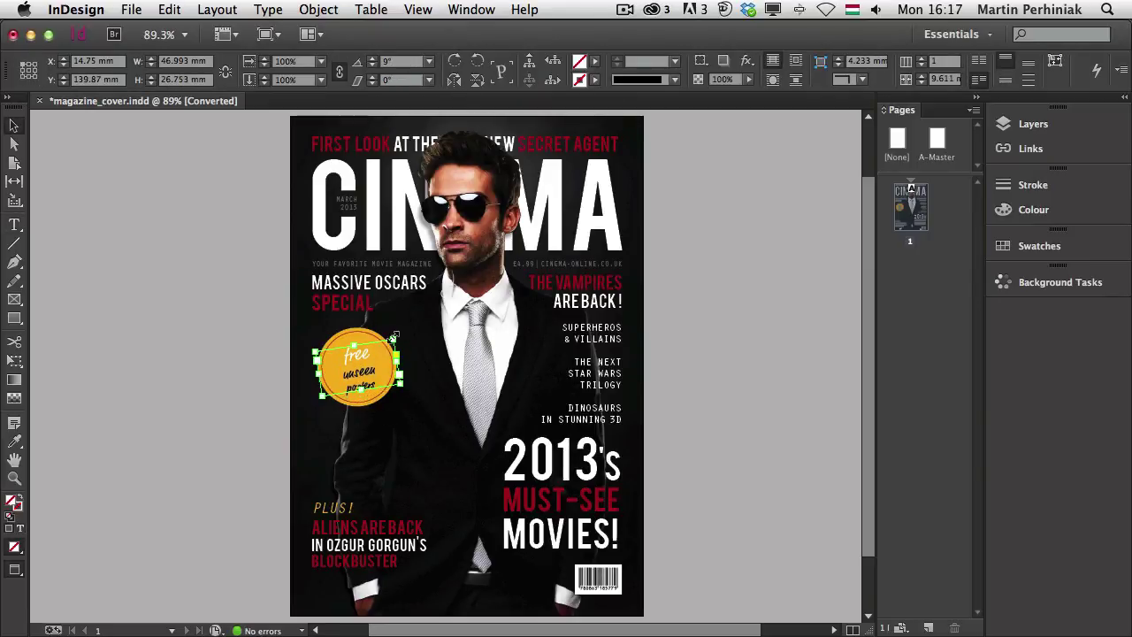
mouse_move(394, 332)
mouse_down()
mouse_move(412, 326)
mouse_move(396, 332)
mouse_up()
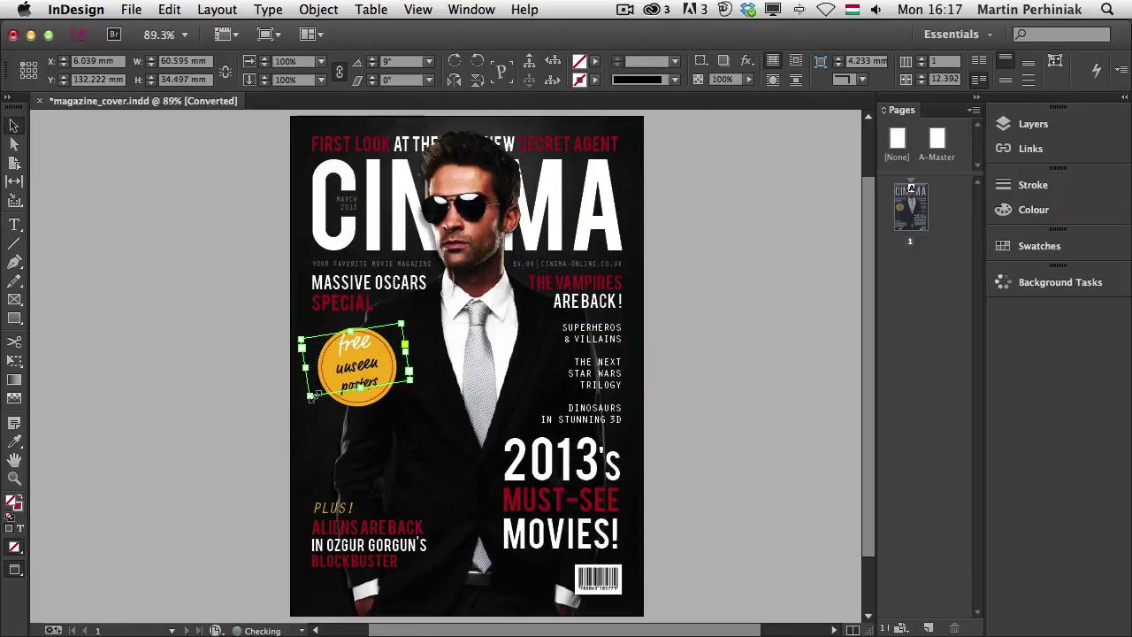
- Set the words UNSEEN POSTERS in all capitals and make UNSEEN slightly smaller, about 25 pt
double_click(374, 364)
key(super+a)
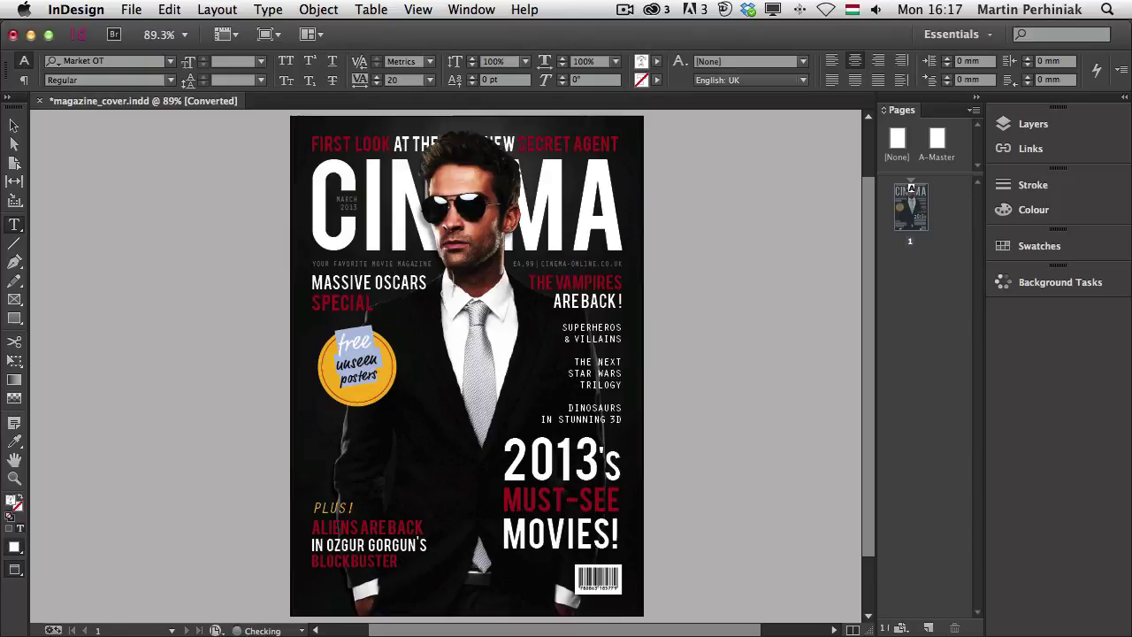
click(408, 408)
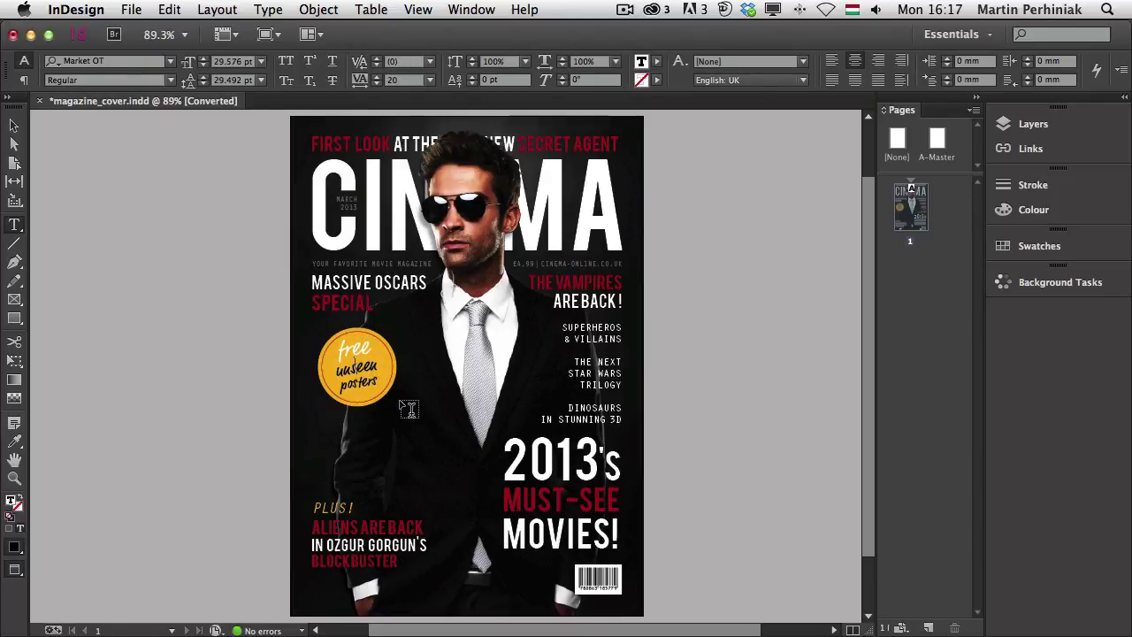
drag(377, 383, 357, 366)
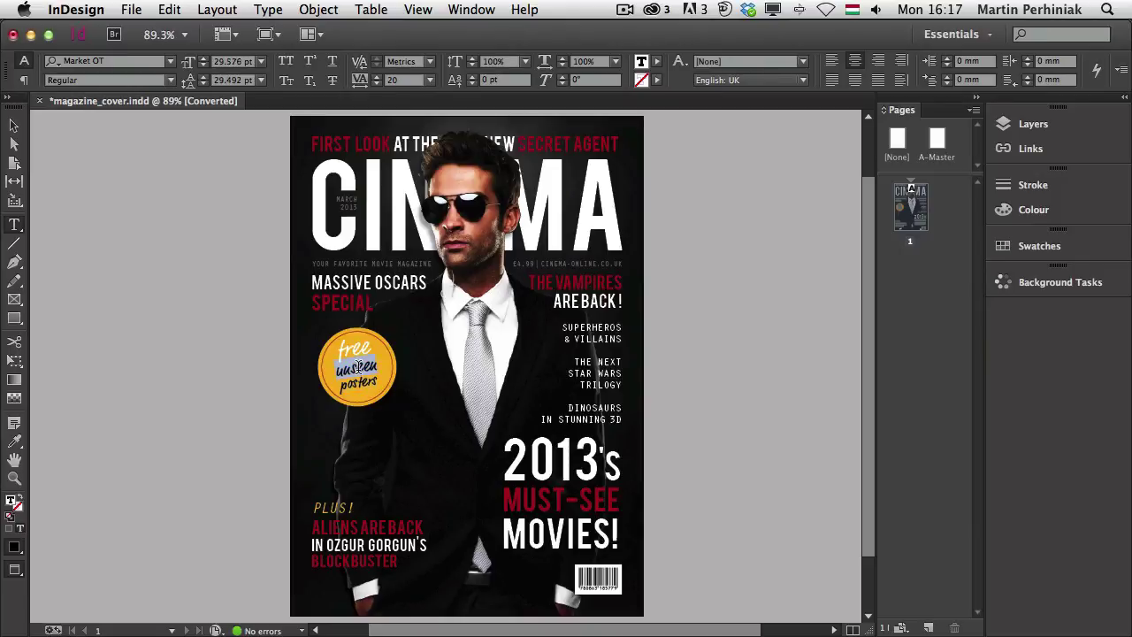
key(super+shift+k)
key(Left)
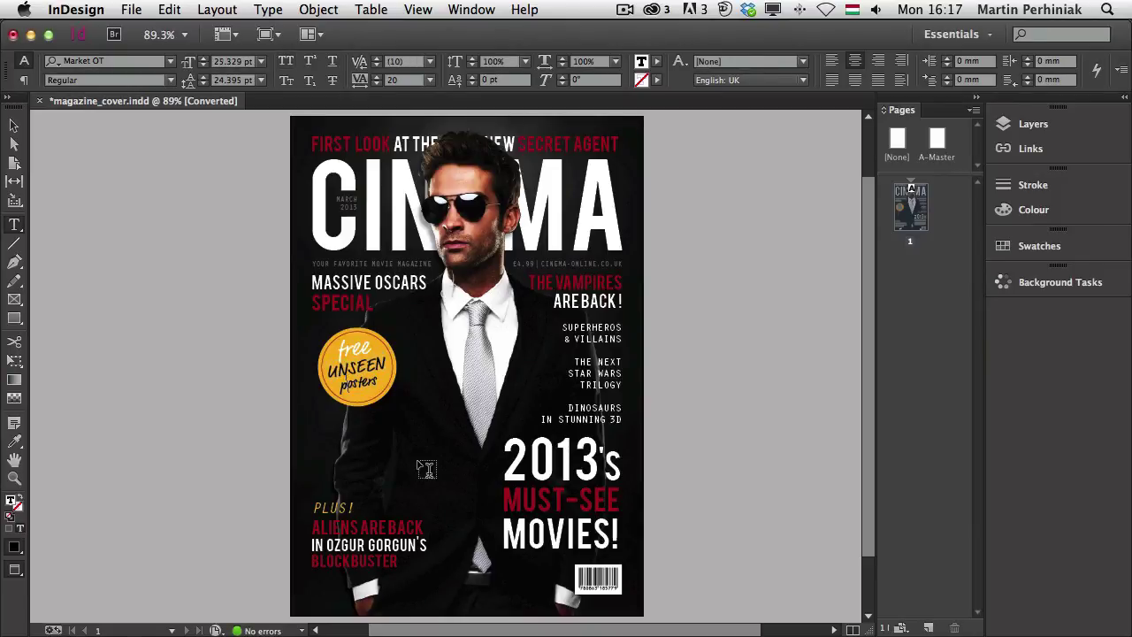
- Make POSTERS all caps and shrink it to about 21 pt, then leave text editing
double_click(350, 386)
key(super+shift+k)
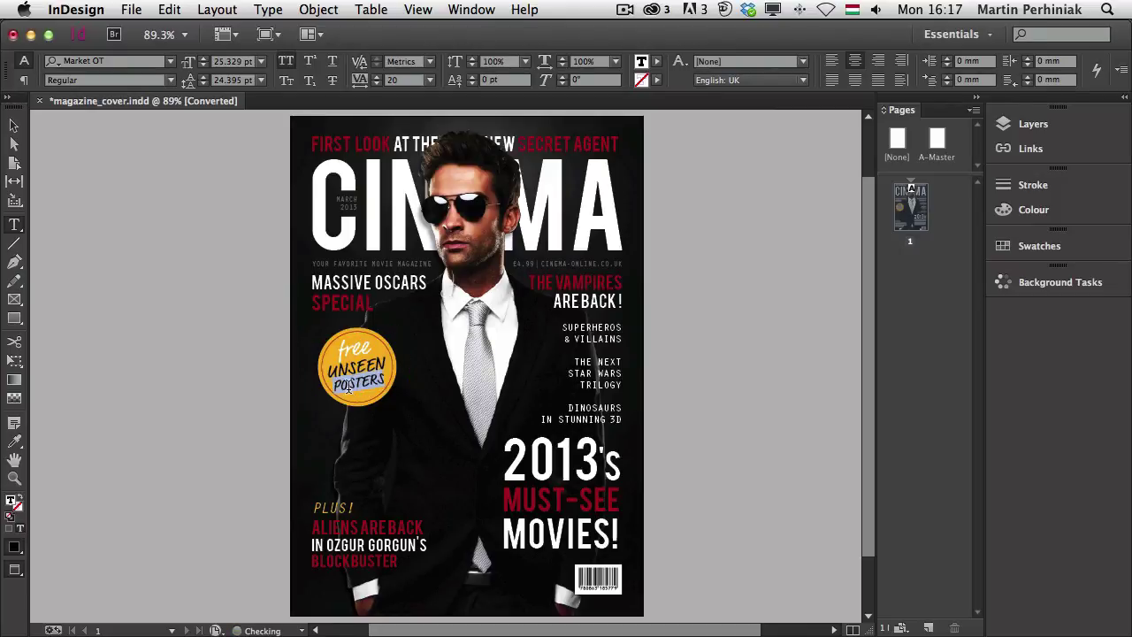
key(super+shift+comma)
key(super+shift+comma)
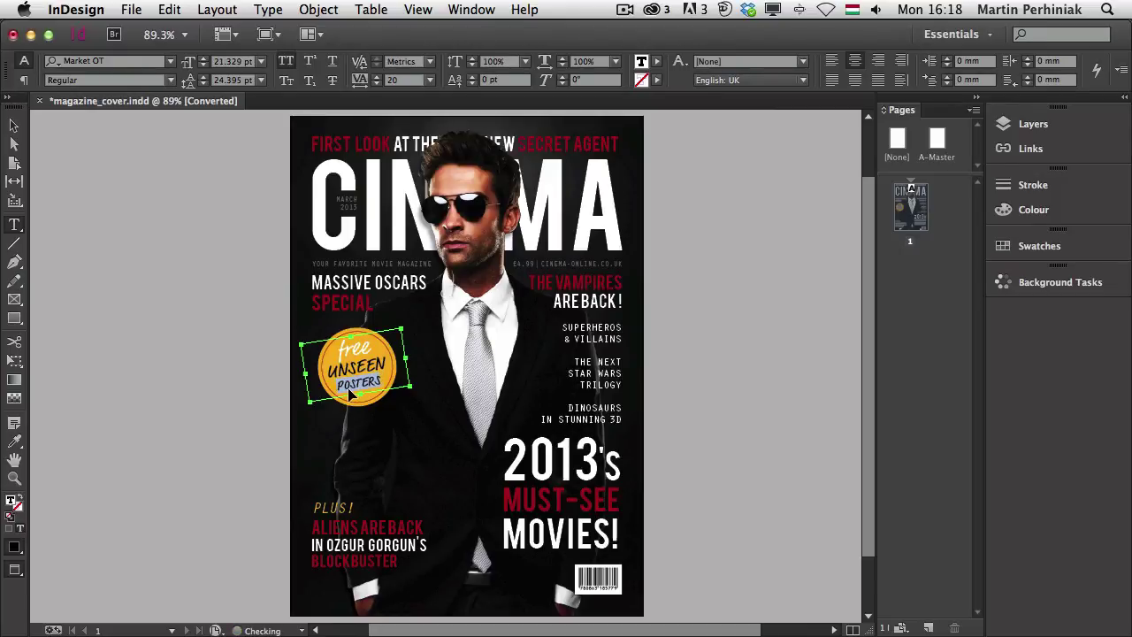
click(384, 395)
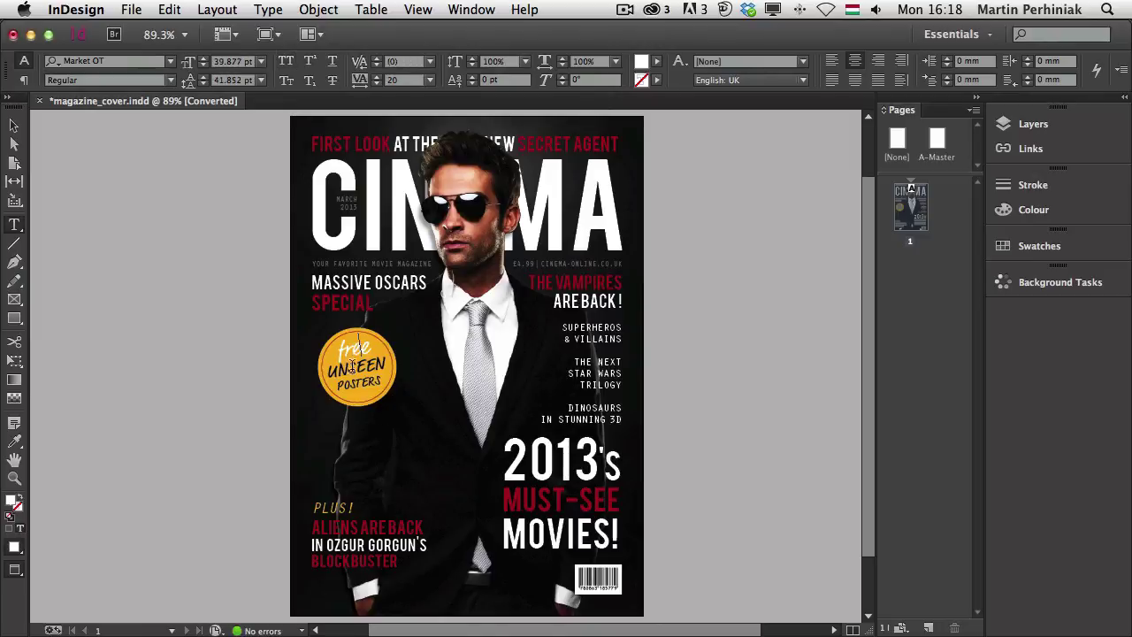
key(Escape)
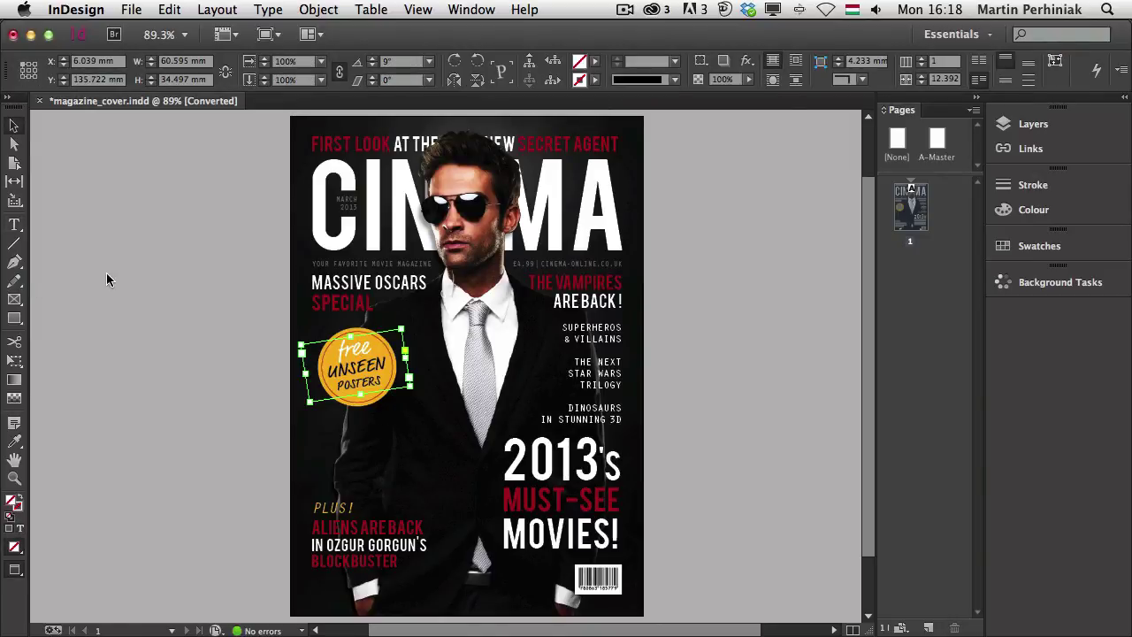
- Deselect everything on the finished cover and switch over to Chrome
click(106, 278)
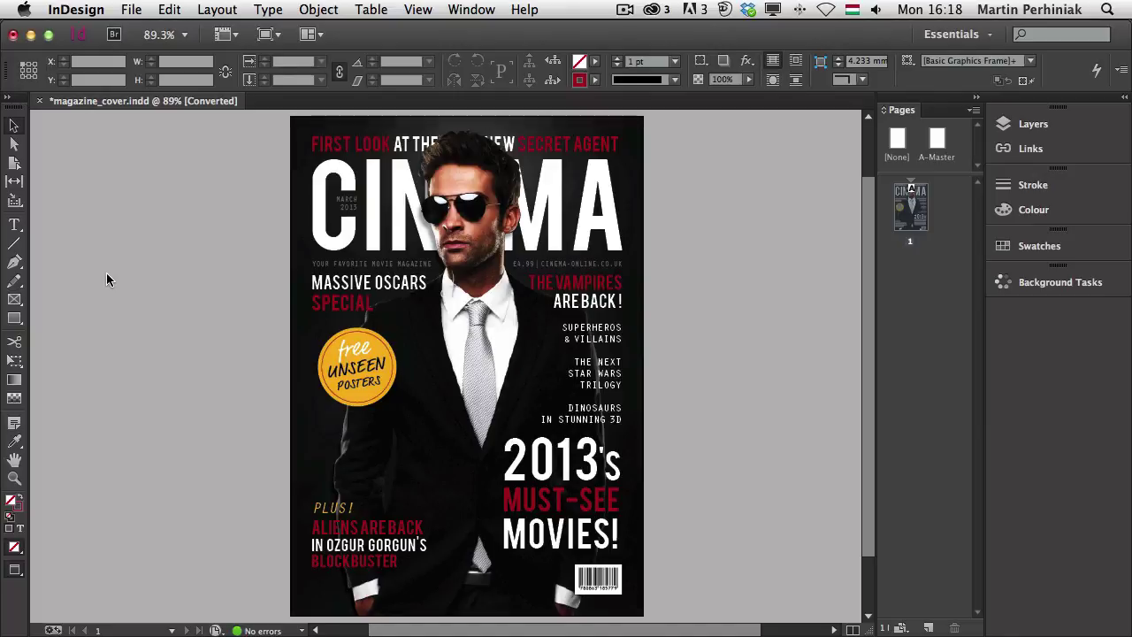
key(super+Tab)
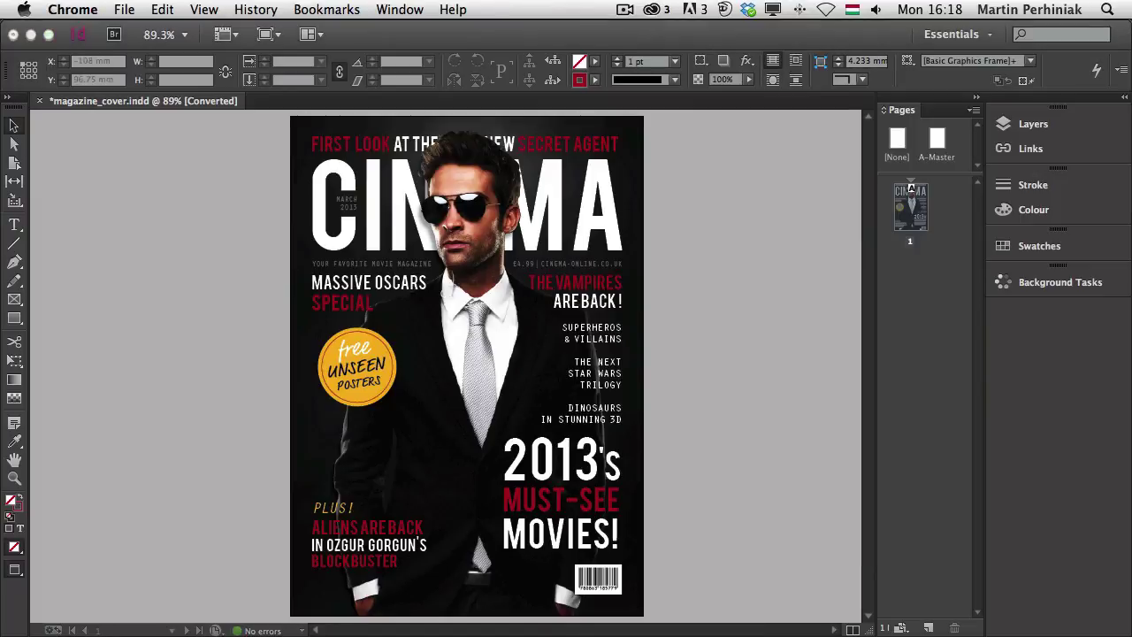